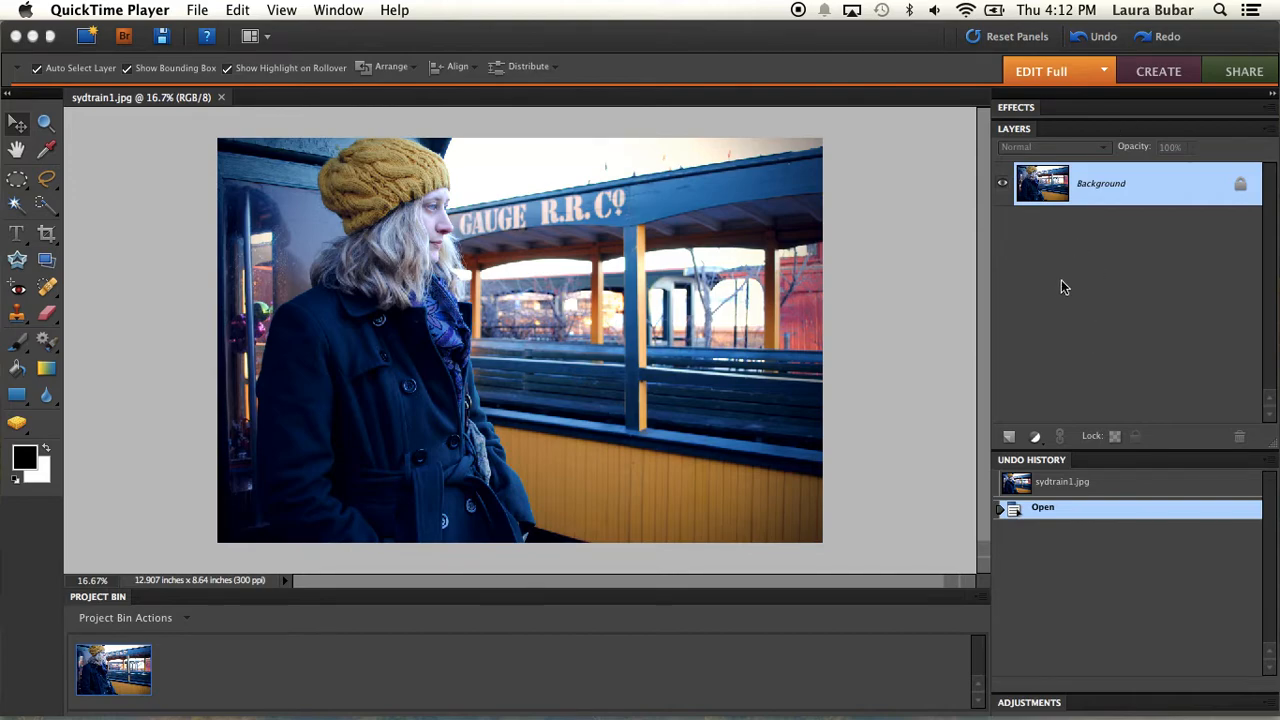
Add a black-to-white Gradient Map adjustment layer above the Background photo.
{"action": "left_click", "coordinate": [1036, 438]}
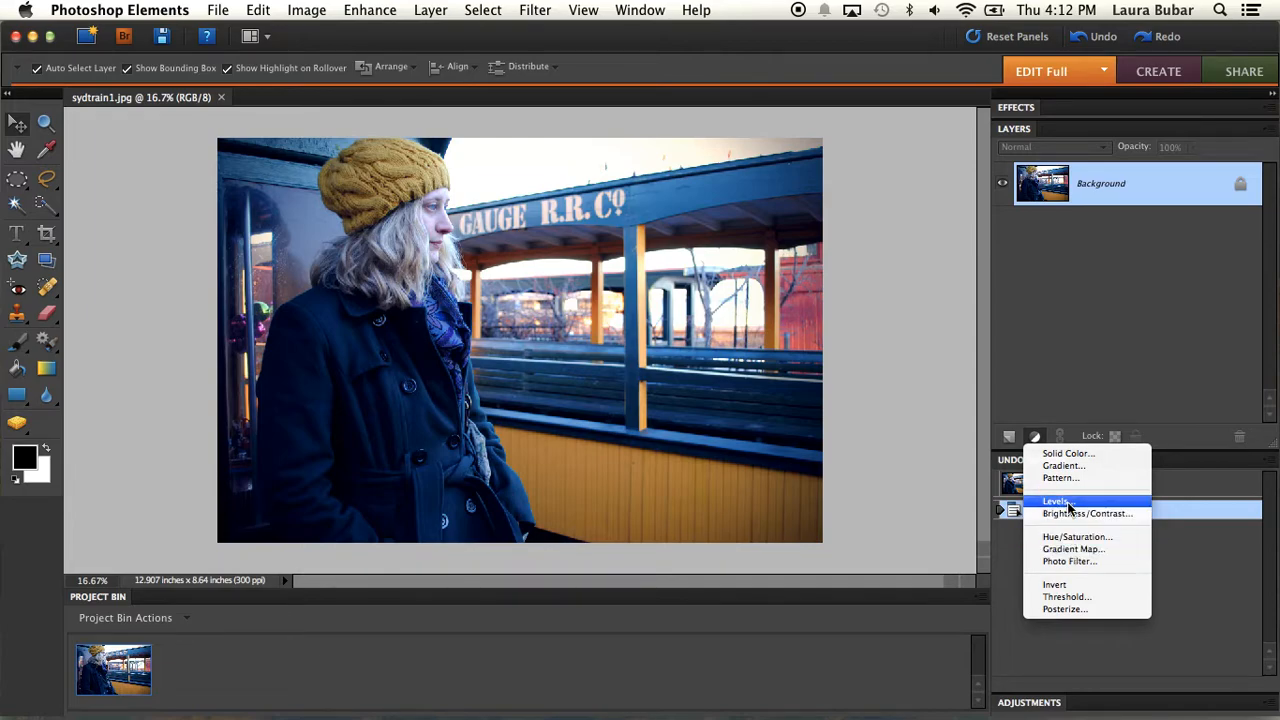
{"action": "left_click", "coordinate": [1068, 549]}
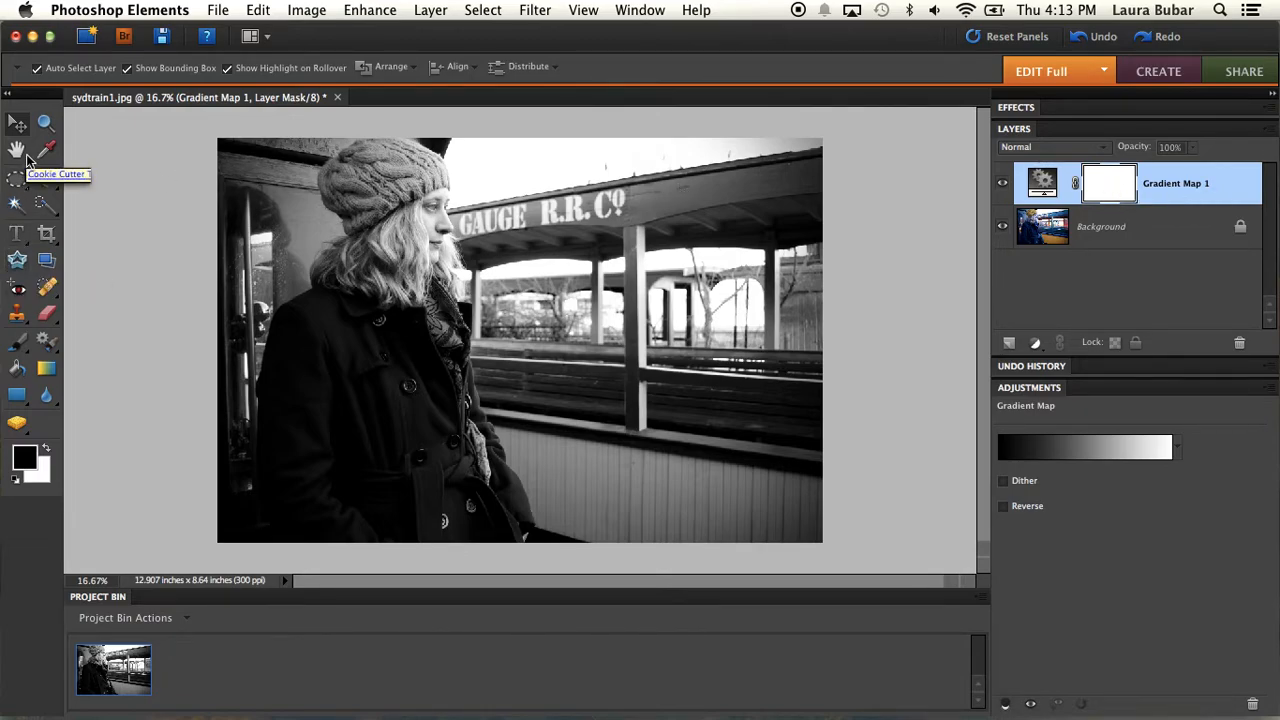
Try a black brush stroke on the gradient map's mask across the railcar and revert to the Gradient Map 1 Layer history state.
{"action": "left_click", "coordinate": [17, 341]}
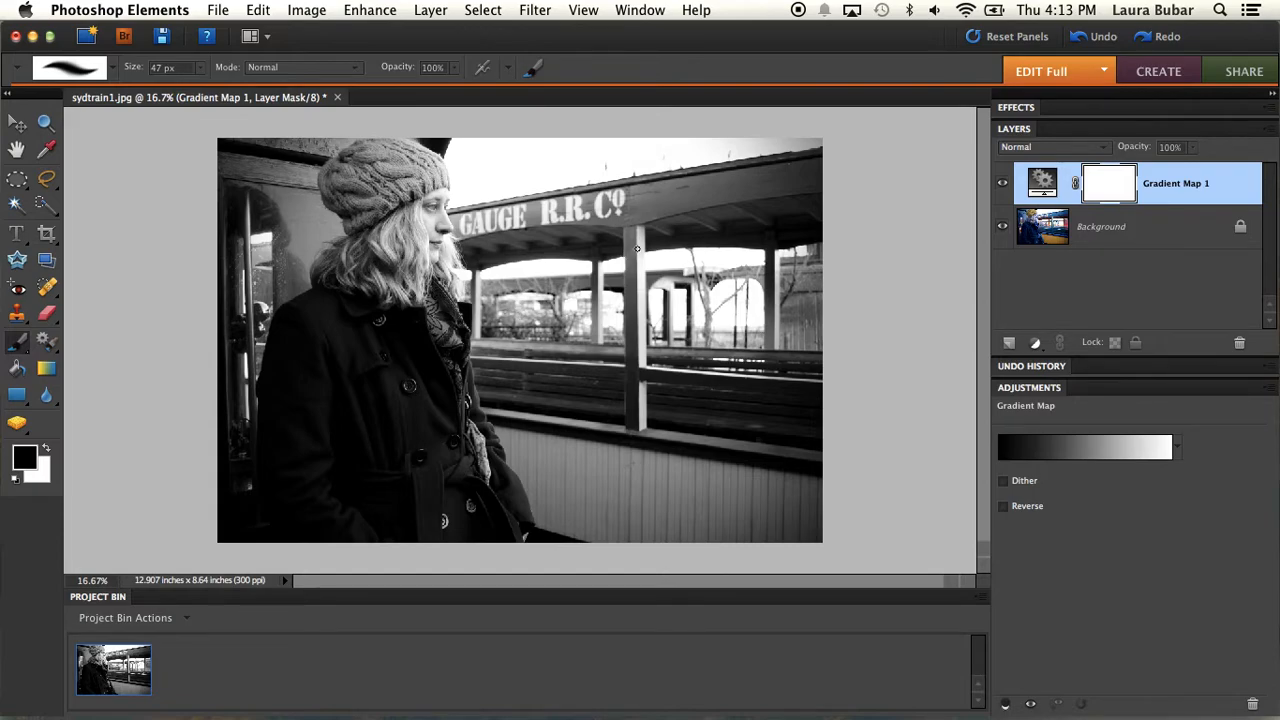
{"action": "left_click_drag", "start_coordinate": [693, 212], "coordinate": [488, 388]}
{"action": "left_click", "coordinate": [1042, 366]}
{"action": "left_click_drag", "start_coordinate": [1136, 572], "coordinate": [1134, 455]}
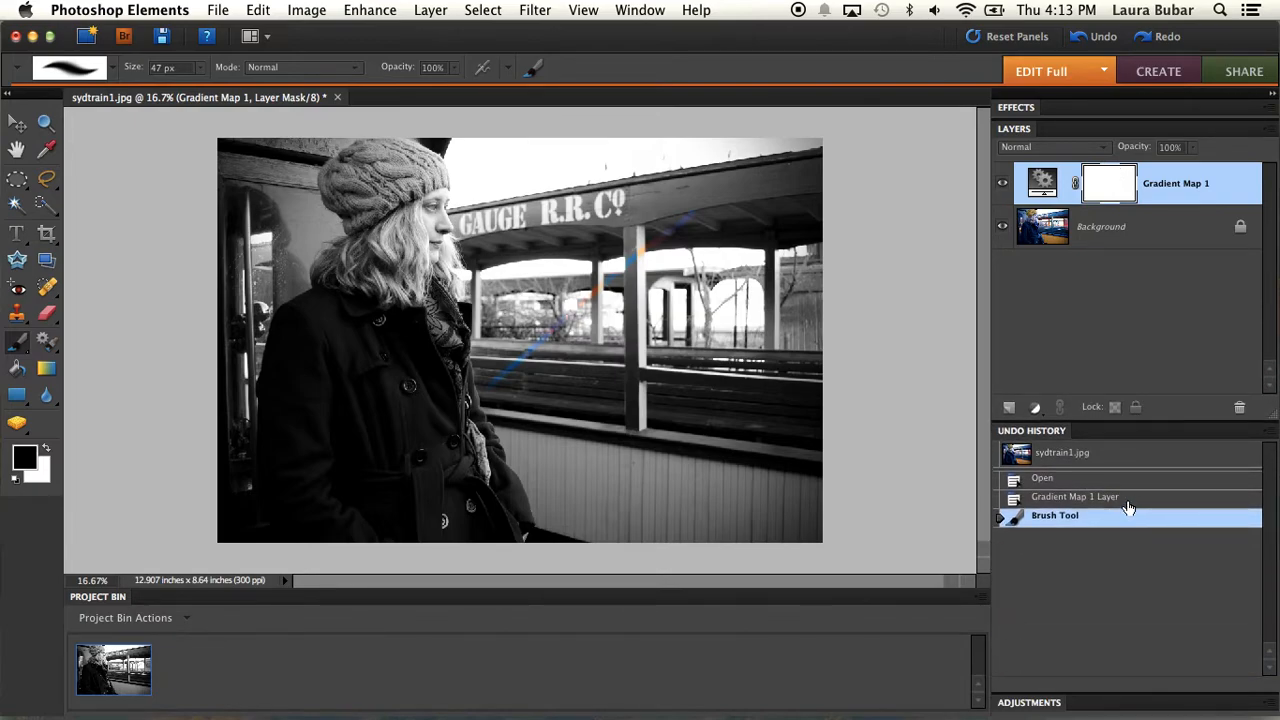
{"action": "left_click", "coordinate": [1126, 500]}
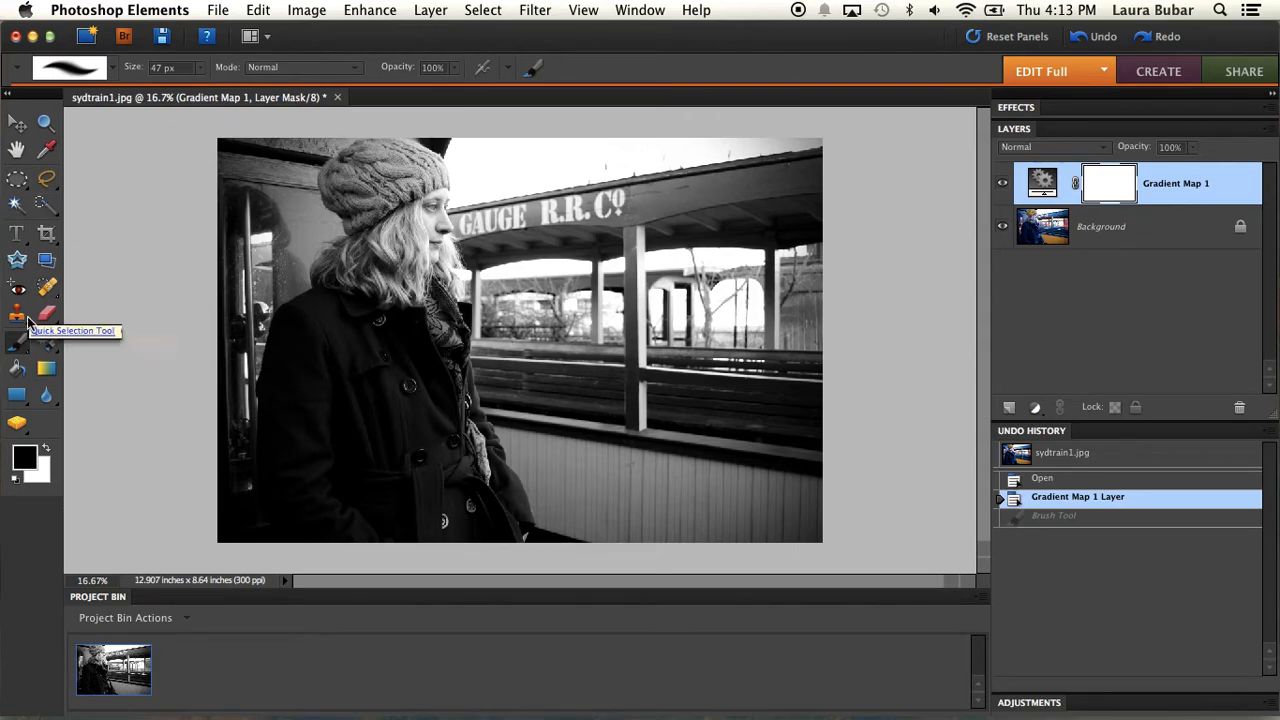
Select the woman's entire knitted hat with the Quick Selection tool, keeping the gradient map's layer mask active.
{"action": "left_click", "coordinate": [44, 206]}
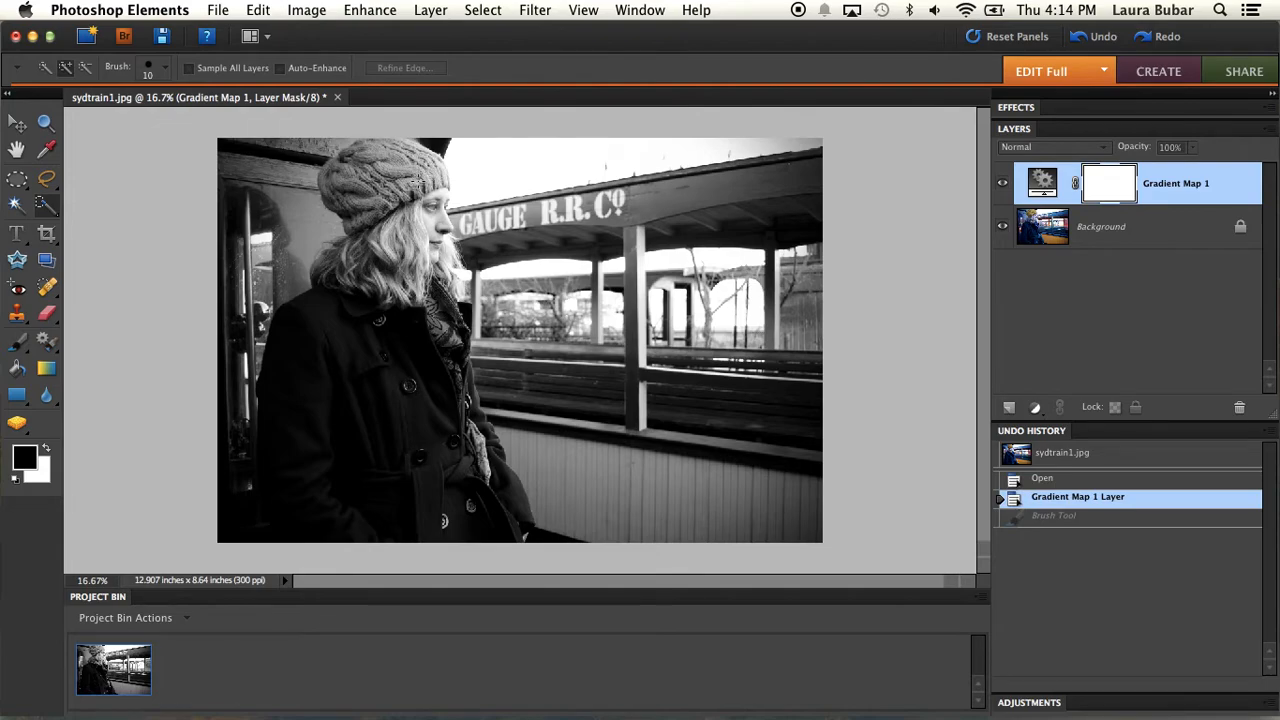
{"action": "key", "text": "super+equal"}
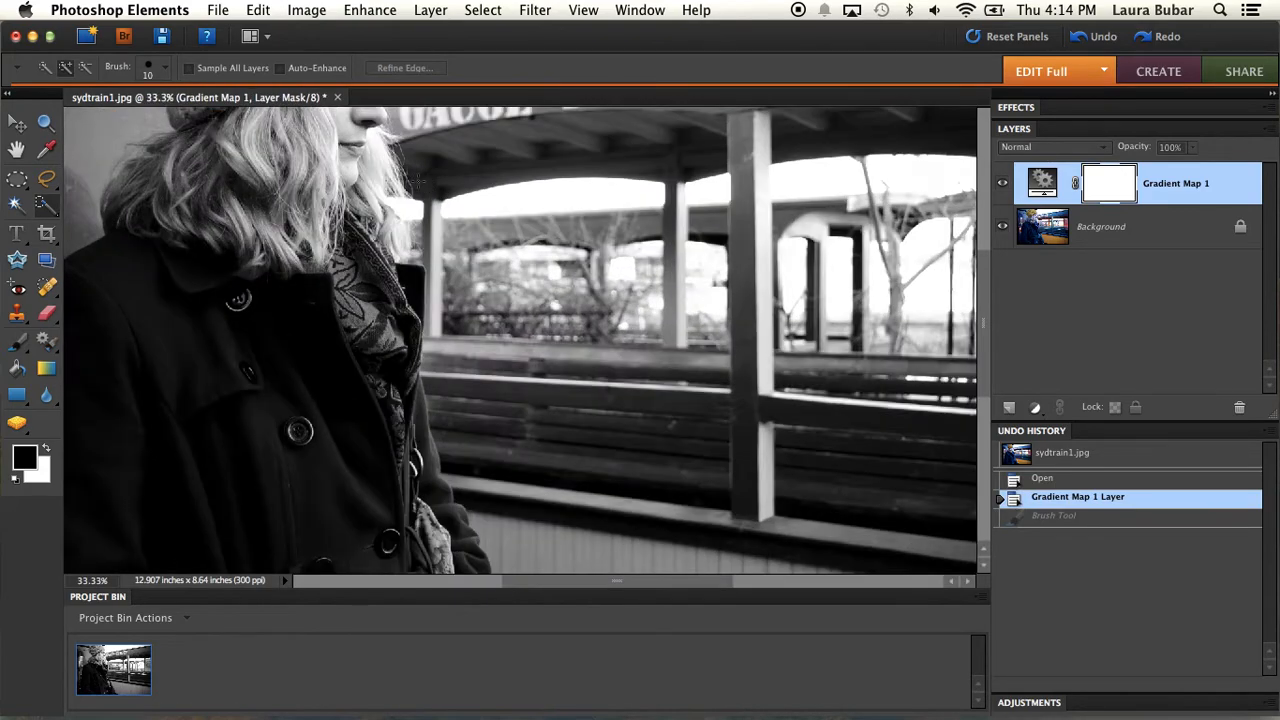
{"action": "scroll", "coordinate": [418, 180], "scroll_direction": "up", "scroll_amount": 10}
{"action": "scroll", "coordinate": [418, 180], "scroll_direction": "left", "scroll_amount": 8}
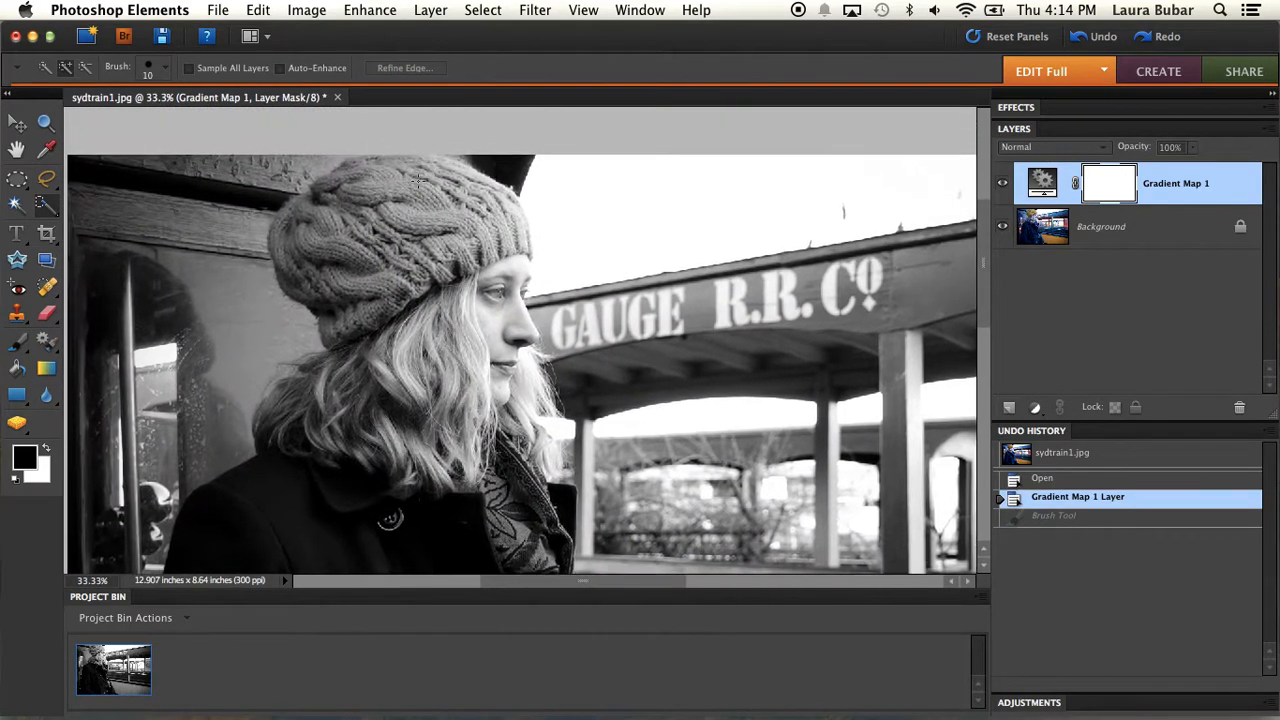
{"action": "scroll", "coordinate": [418, 180], "scroll_direction": "down", "scroll_amount": 1}
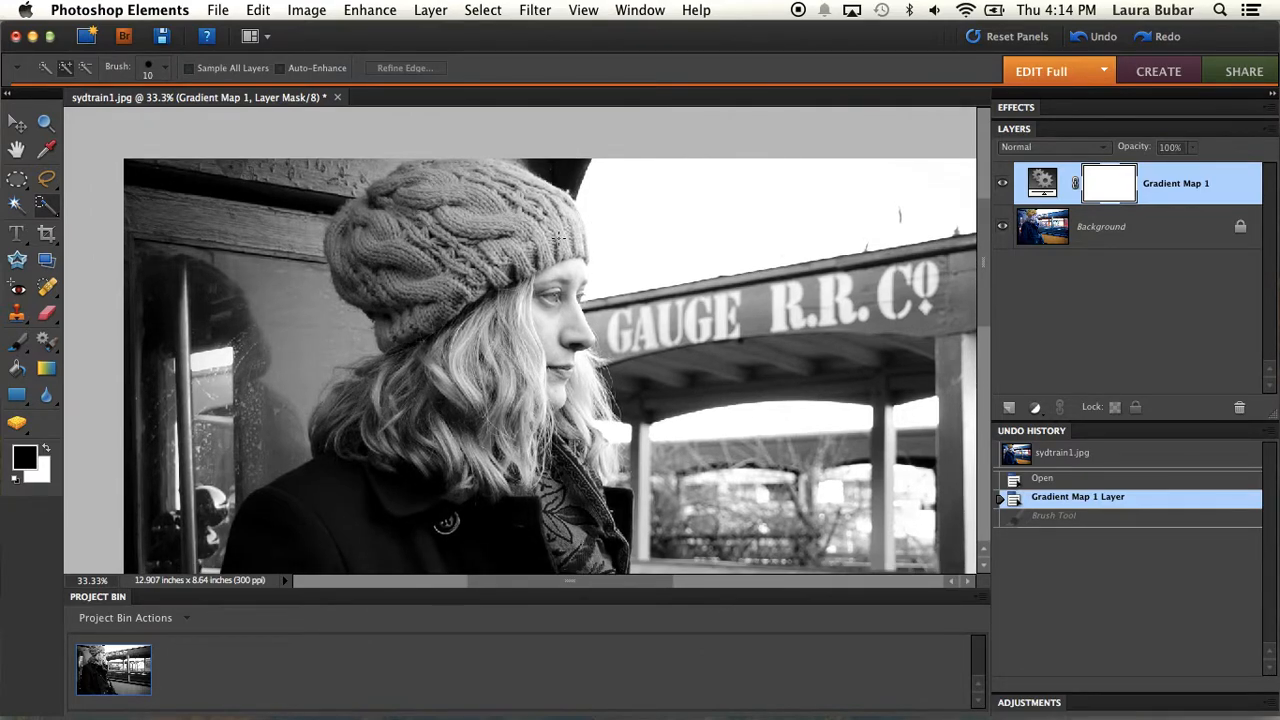
{"action": "mouse_move", "coordinate": [554, 234]}
{"action": "left_mouse_down"}
{"action": "mouse_move", "coordinate": [531, 209]}
{"action": "mouse_move", "coordinate": [566, 223]}
{"action": "mouse_move", "coordinate": [569, 240]}
{"action": "mouse_move", "coordinate": [545, 195]}
{"action": "mouse_move", "coordinate": [480, 174]}
{"action": "mouse_move", "coordinate": [429, 186]}
{"action": "mouse_move", "coordinate": [358, 258]}
{"action": "mouse_move", "coordinate": [346, 224]}
{"action": "mouse_move", "coordinate": [364, 272]}
{"action": "mouse_move", "coordinate": [397, 295]}
{"action": "mouse_move", "coordinate": [405, 322]}
{"action": "mouse_move", "coordinate": [390, 335]}
{"action": "mouse_move", "coordinate": [456, 271]}
{"action": "mouse_move", "coordinate": [495, 275]}
{"action": "left_mouse_up"}
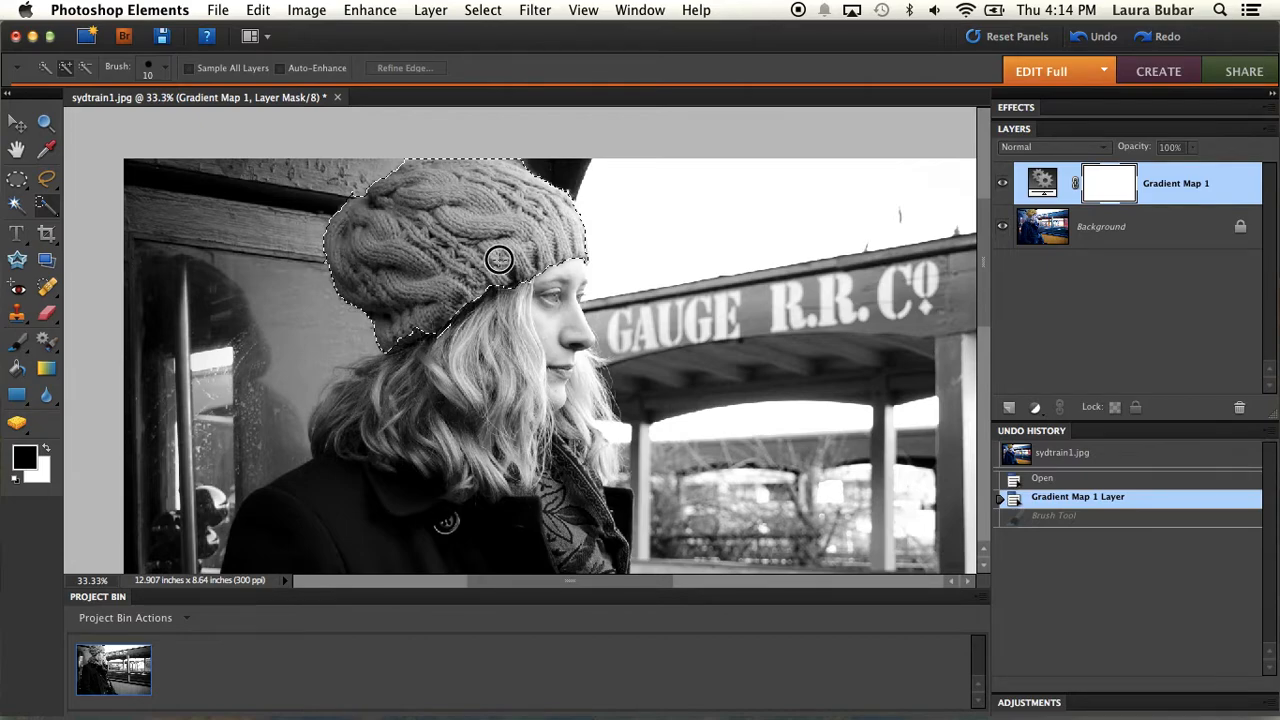
{"action": "left_click_drag", "start_coordinate": [502, 261], "coordinate": [502, 261]}
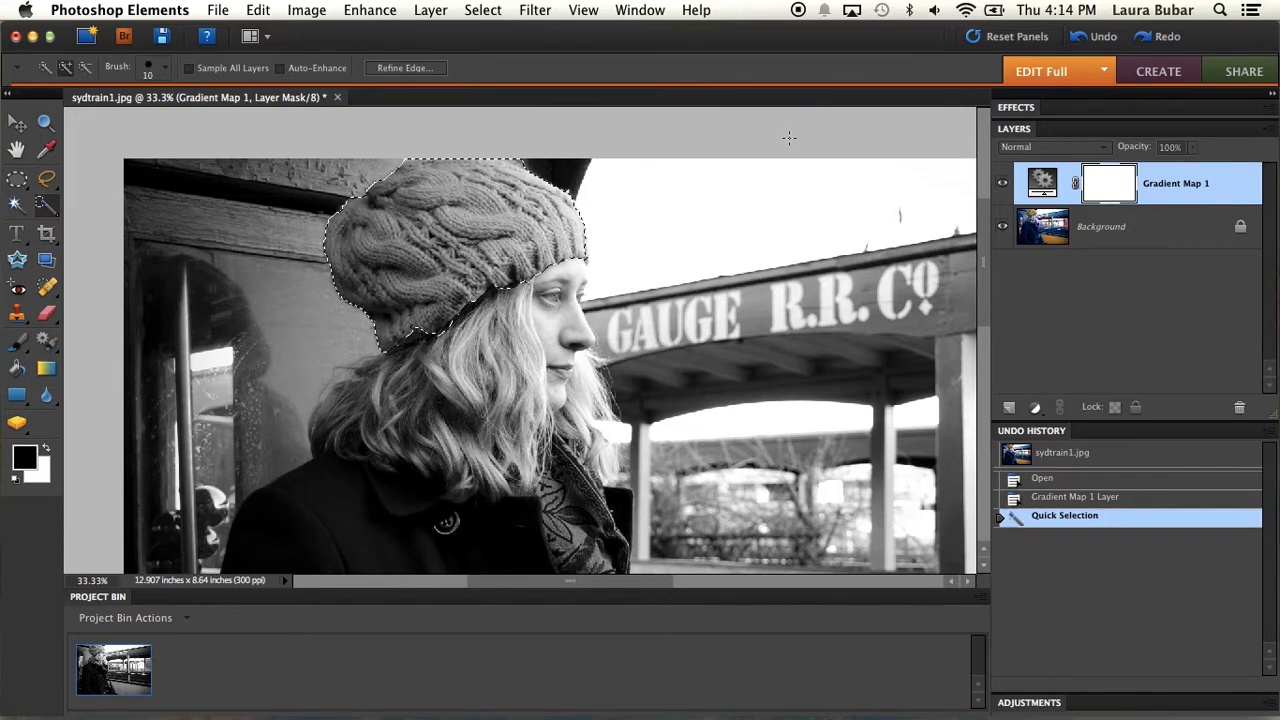
Fill the hat selection with black on the gradient map's mask to restore its yellow colour, and deselect it.
{"action": "key", "text": "super+BackSpace"}
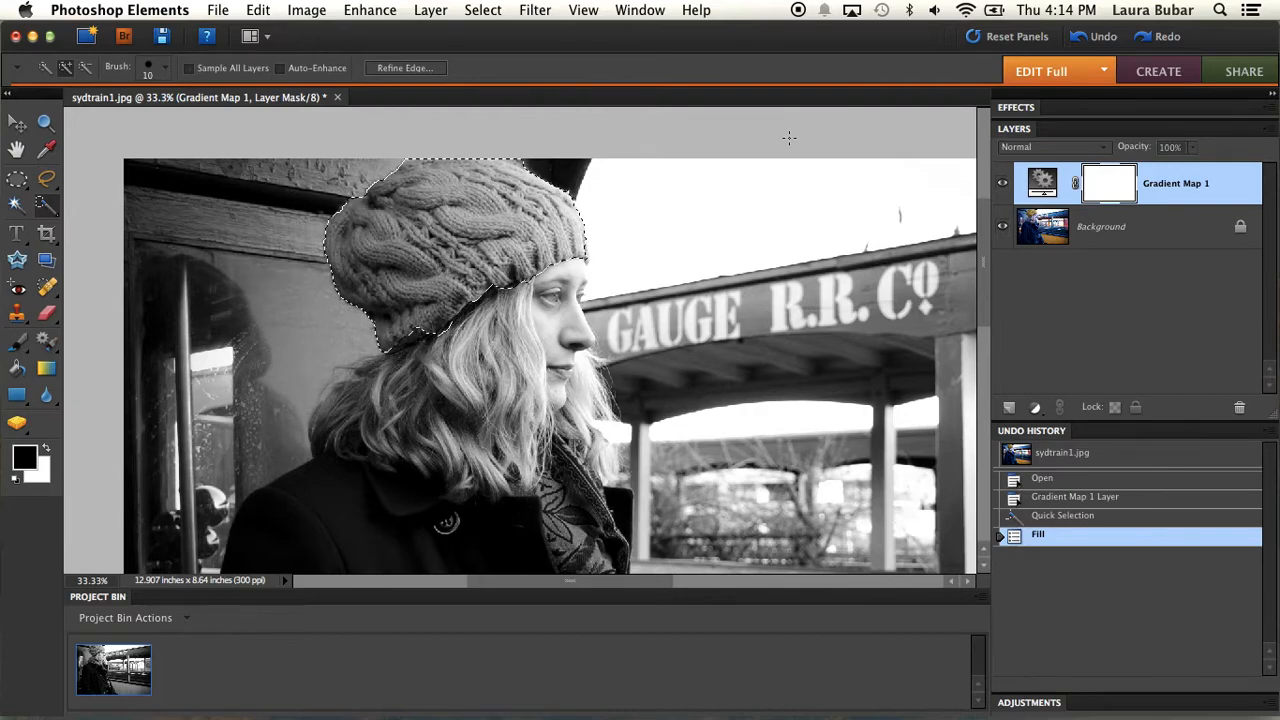
{"action": "key", "text": "alt+BackSpace"}
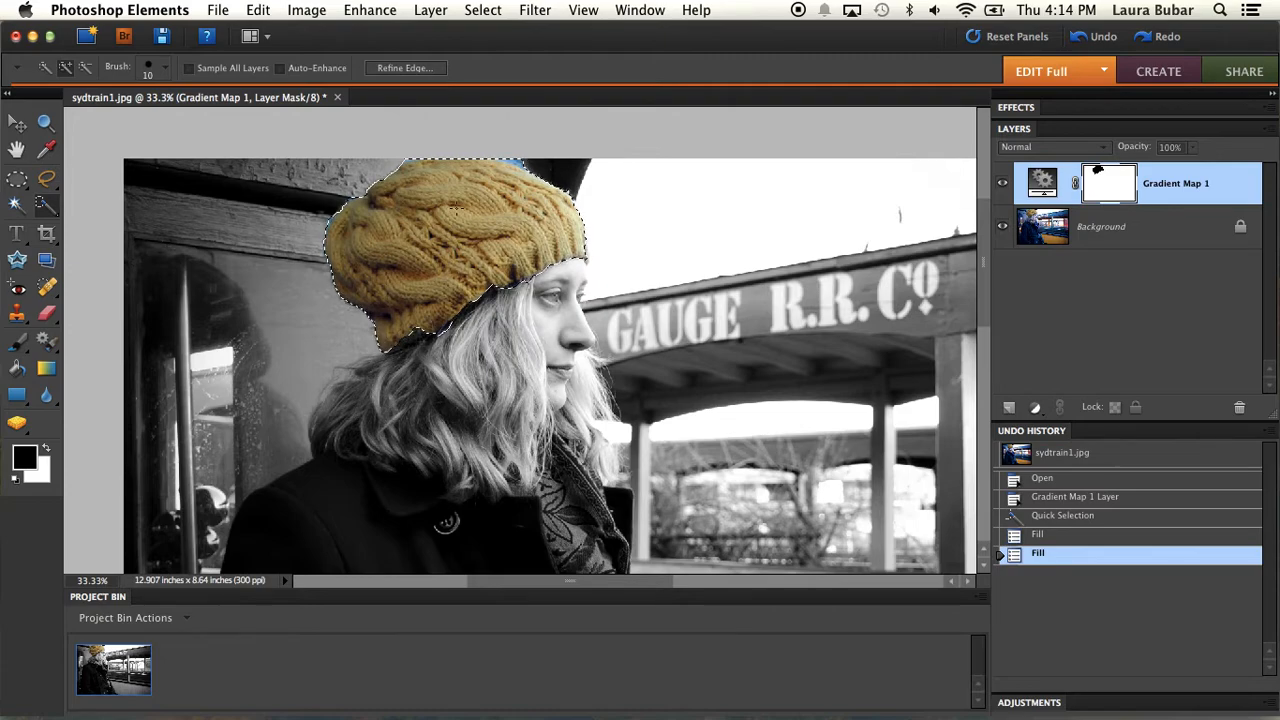
{"action": "key", "text": "super+d"}
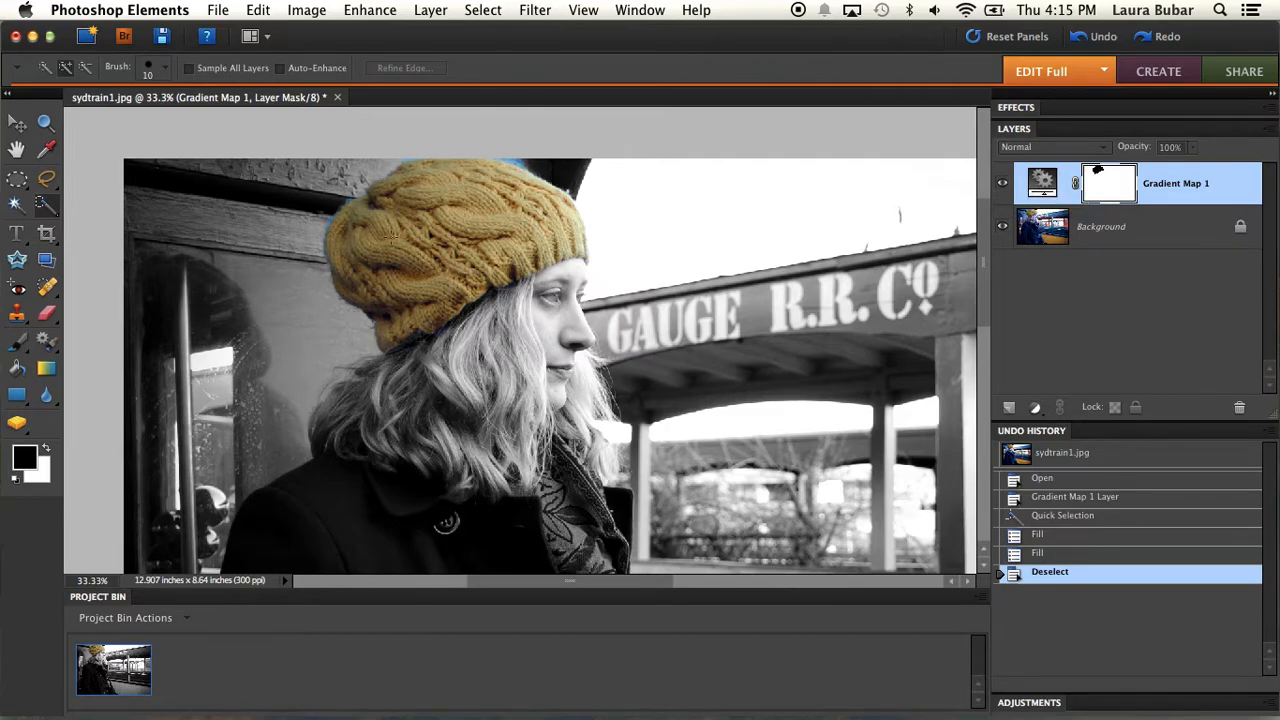
{"action": "scroll", "coordinate": [378, 229], "scroll_direction": "up", "scroll_amount": 2}
{"action": "left_click_drag", "start_coordinate": [334, 192], "coordinate": [476, 342]}
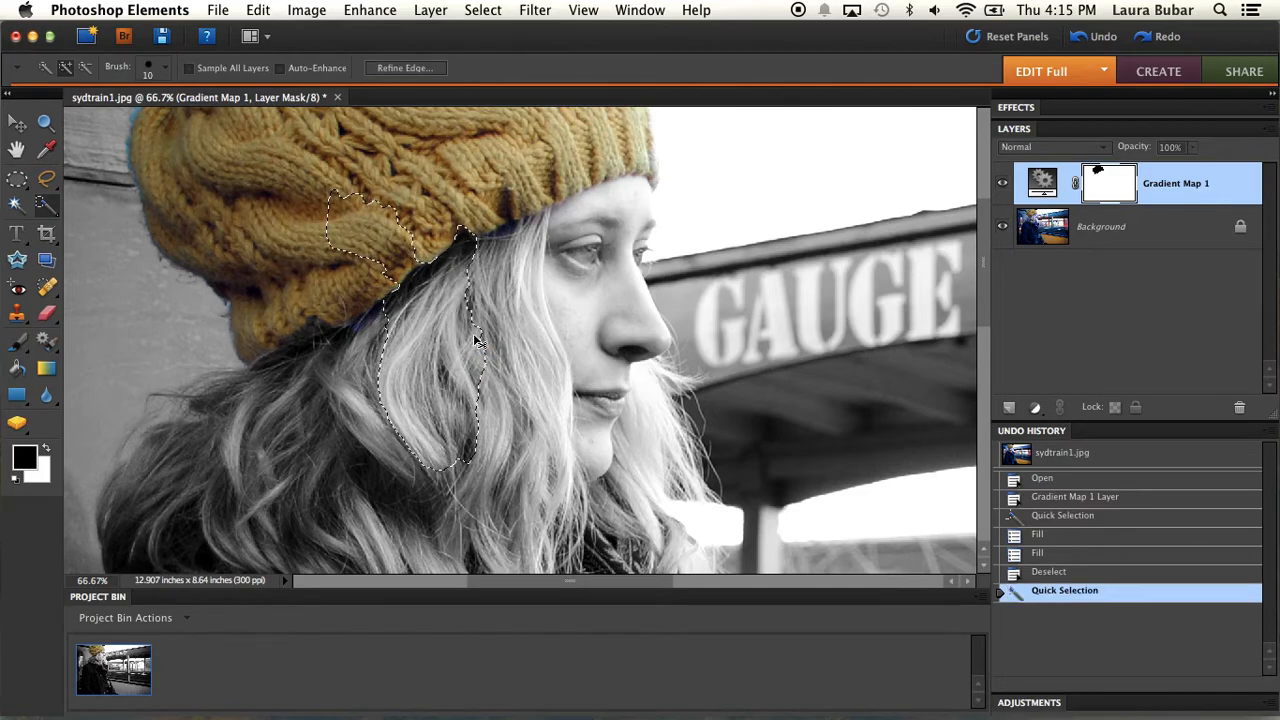
{"action": "key", "text": "super+d"}
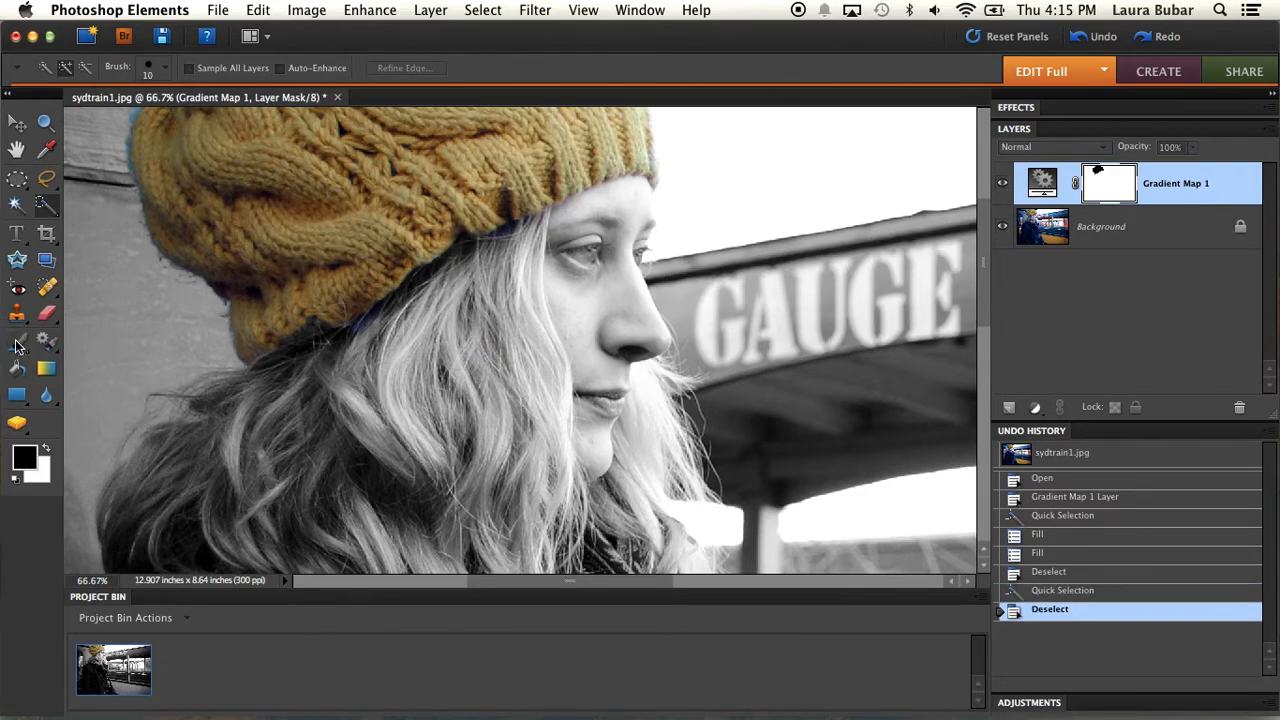
Set the Brush tool to the soft 65 px brush from the Default Brushes for touching up the hat's edges.
{"action": "left_click", "coordinate": [17, 345]}
{"action": "scroll", "coordinate": [204, 240], "scroll_direction": "up", "scroll_amount": 3}
{"action": "scroll", "coordinate": [204, 240], "scroll_direction": "left", "scroll_amount": 3}
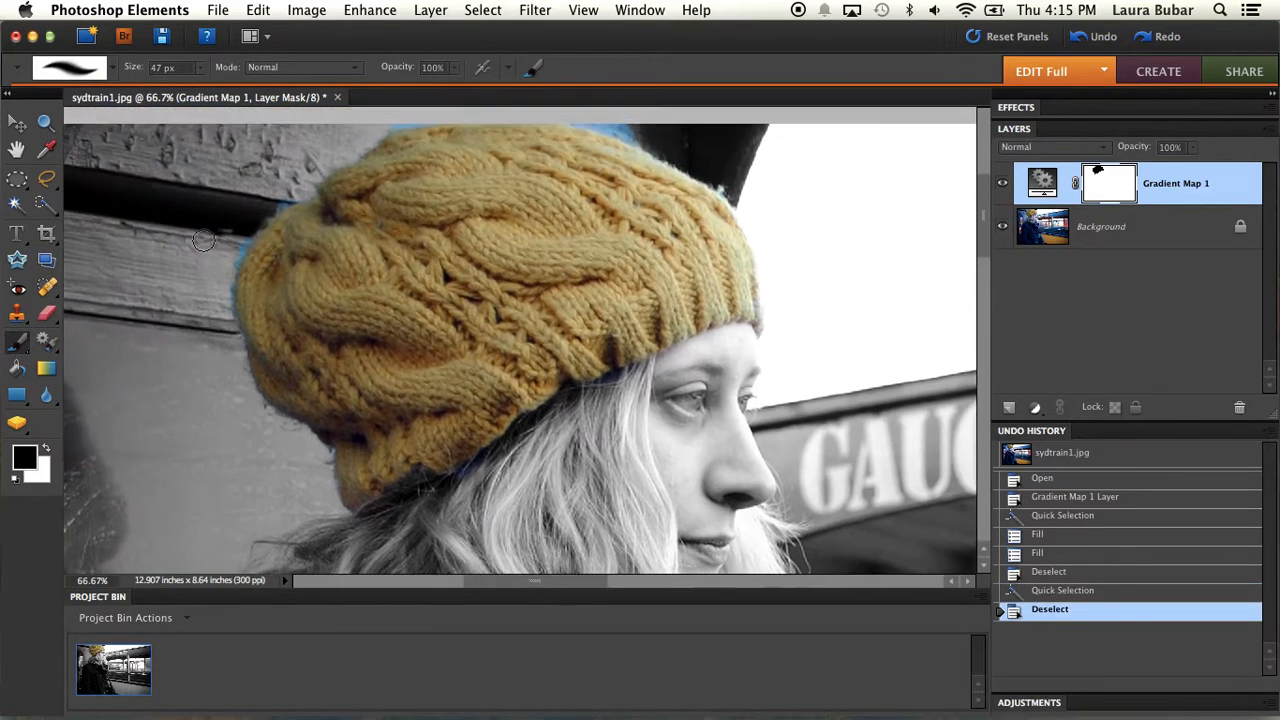
{"action": "left_click", "coordinate": [111, 70]}
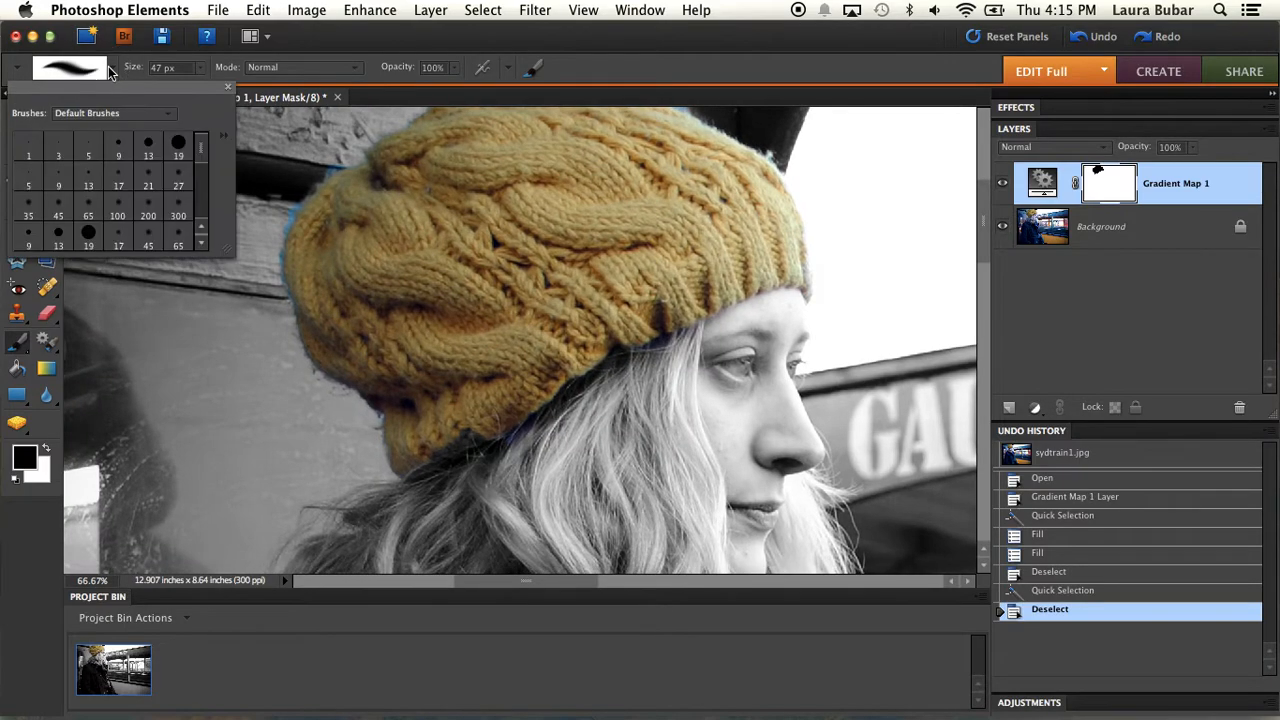
{"action": "left_click", "coordinate": [176, 238]}
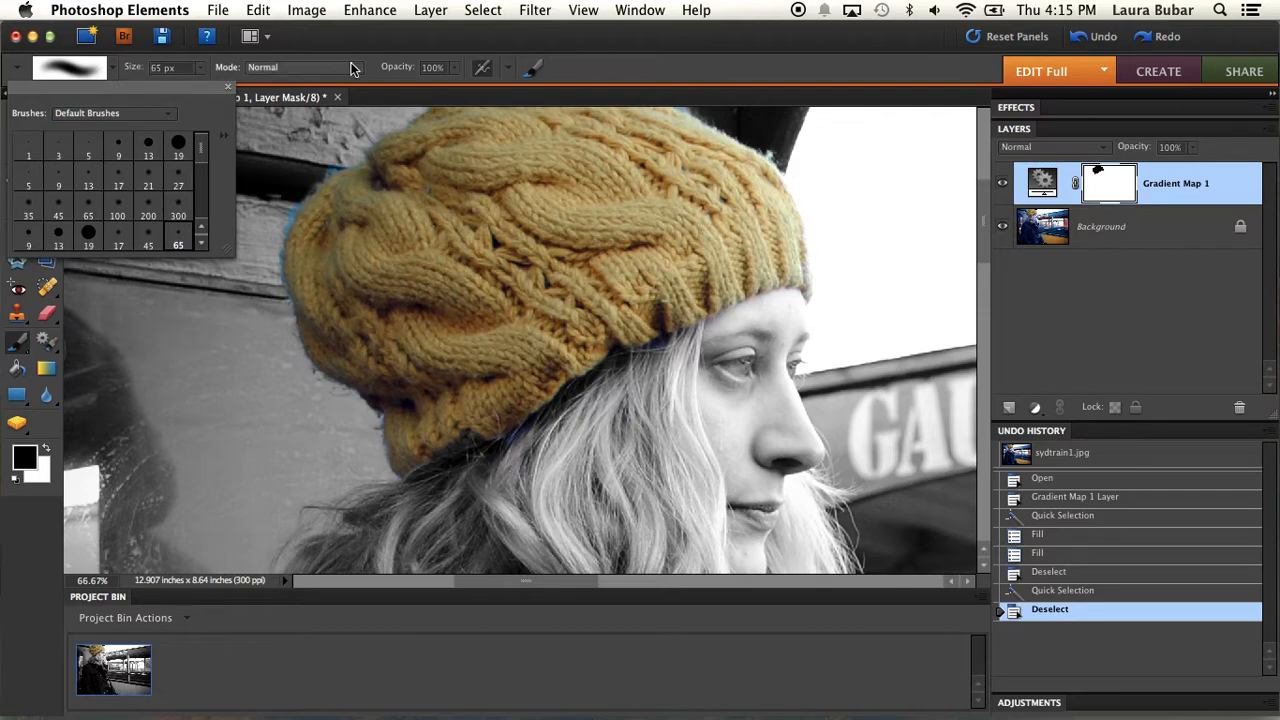
{"action": "left_click", "coordinate": [644, 67]}
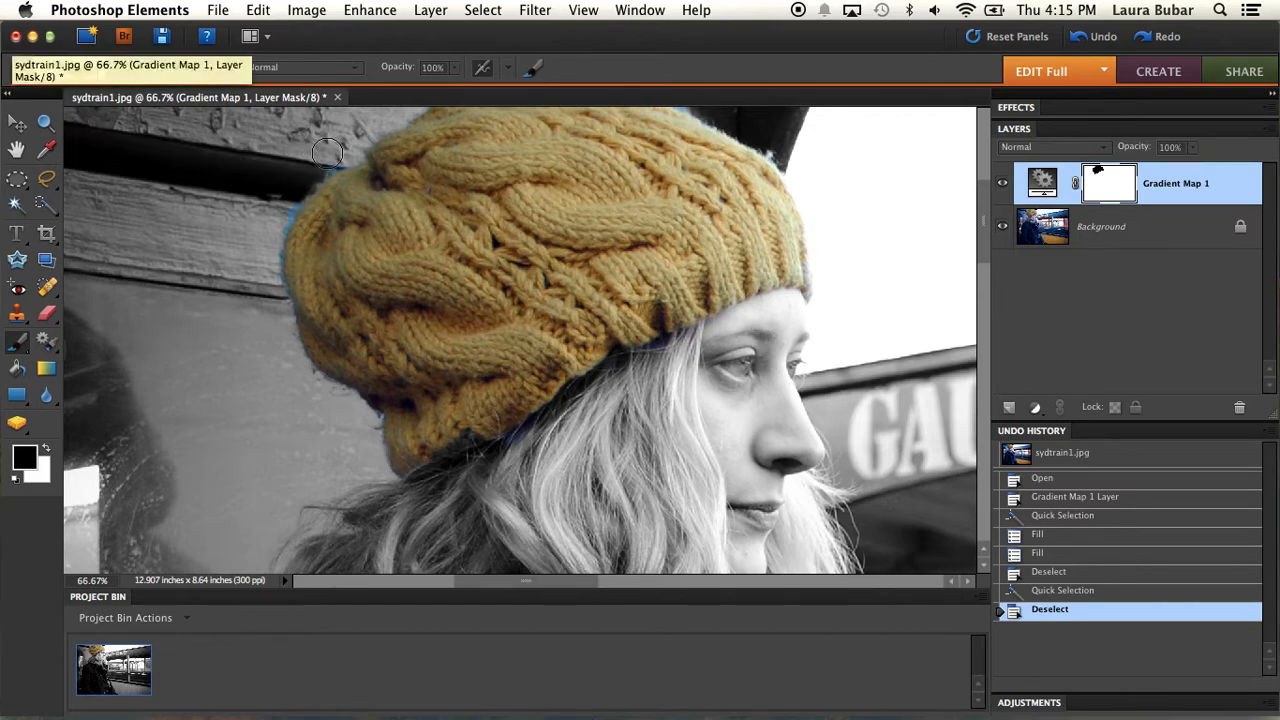
Try a black brush stroke on the mask over the wall behind the hat and undo it.
{"action": "mouse_move", "coordinate": [327, 172]}
{"action": "left_mouse_down"}
{"action": "mouse_move", "coordinate": [270, 200]}
{"action": "mouse_move", "coordinate": [258, 238]}
{"action": "mouse_move", "coordinate": [250, 210]}
{"action": "mouse_move", "coordinate": [263, 177]}
{"action": "mouse_move", "coordinate": [205, 250]}
{"action": "left_mouse_up"}
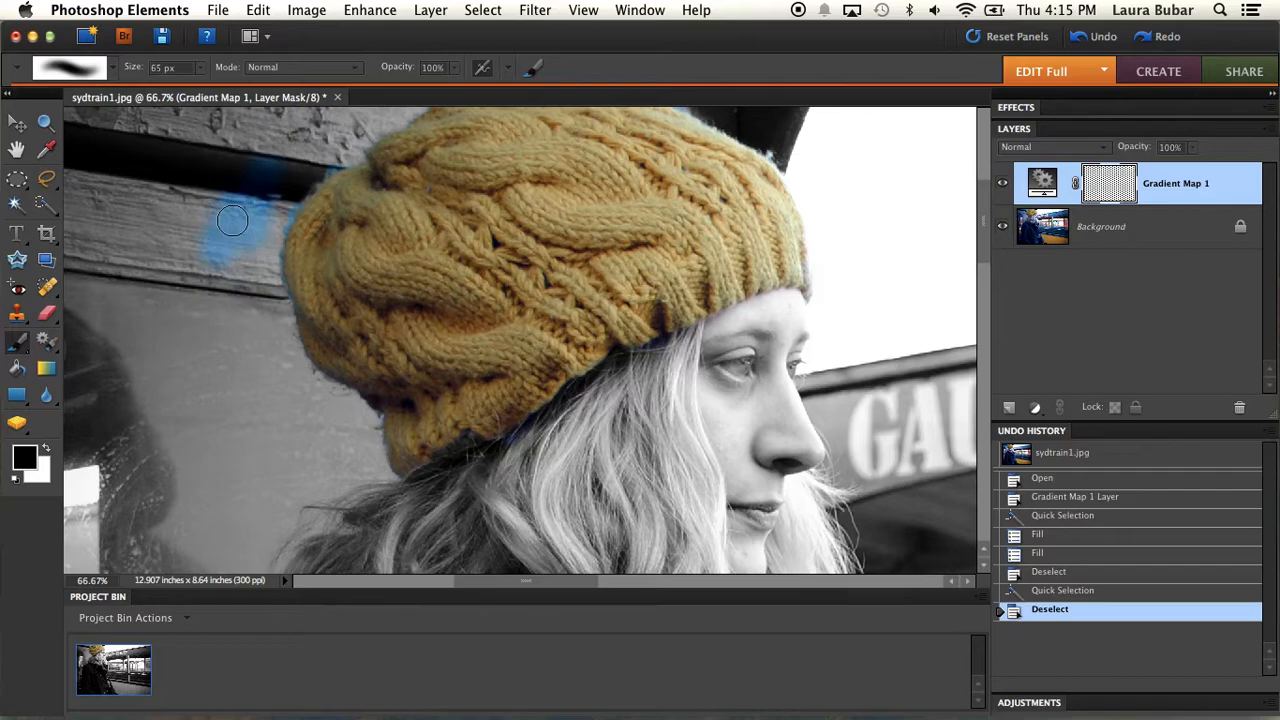
{"action": "key", "text": "super+z"}
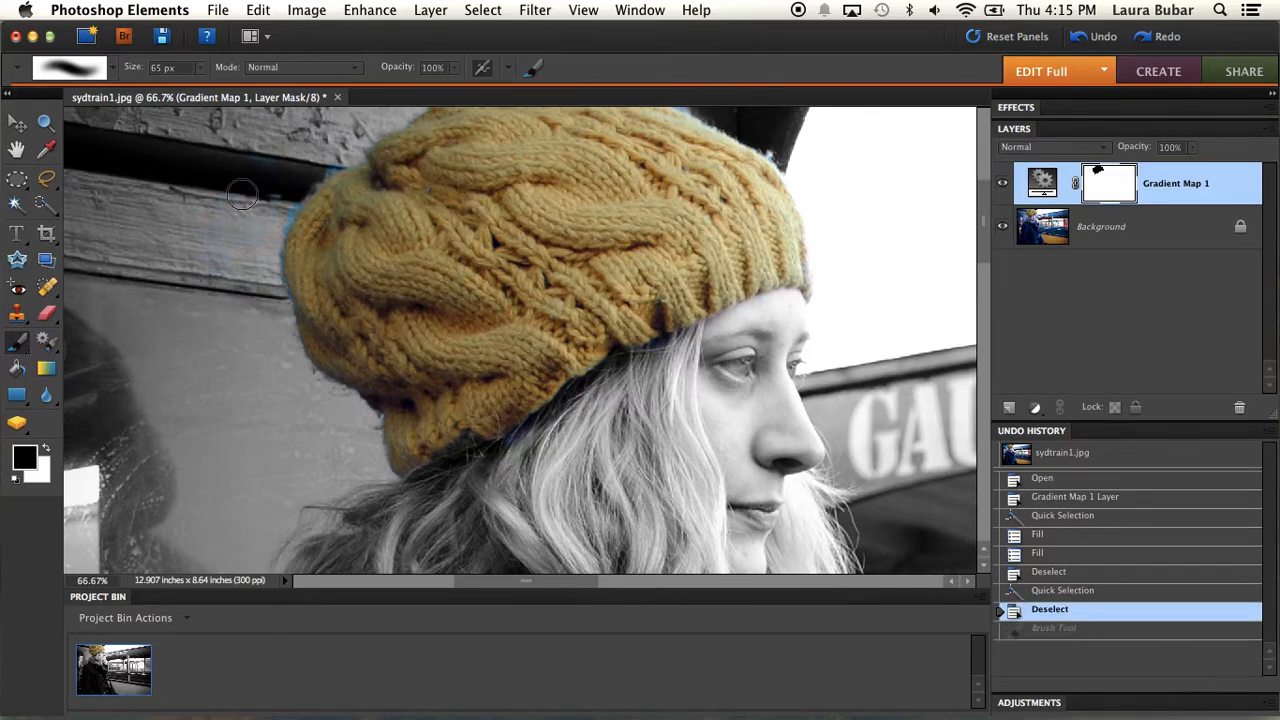
Switch the foreground colour to white, try a brush stroke across the hat, and undo that stroke.
{"action": "left_click", "coordinate": [48, 454]}
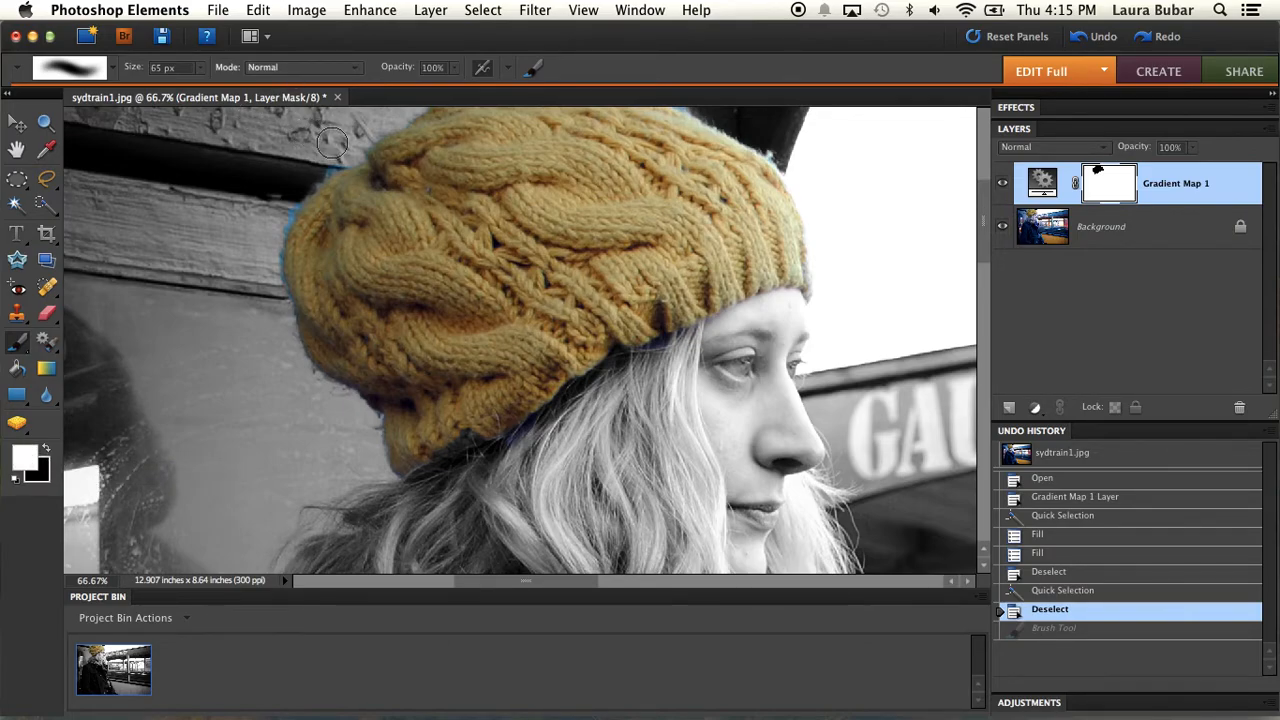
{"action": "left_click_drag", "start_coordinate": [335, 148], "coordinate": [446, 245]}
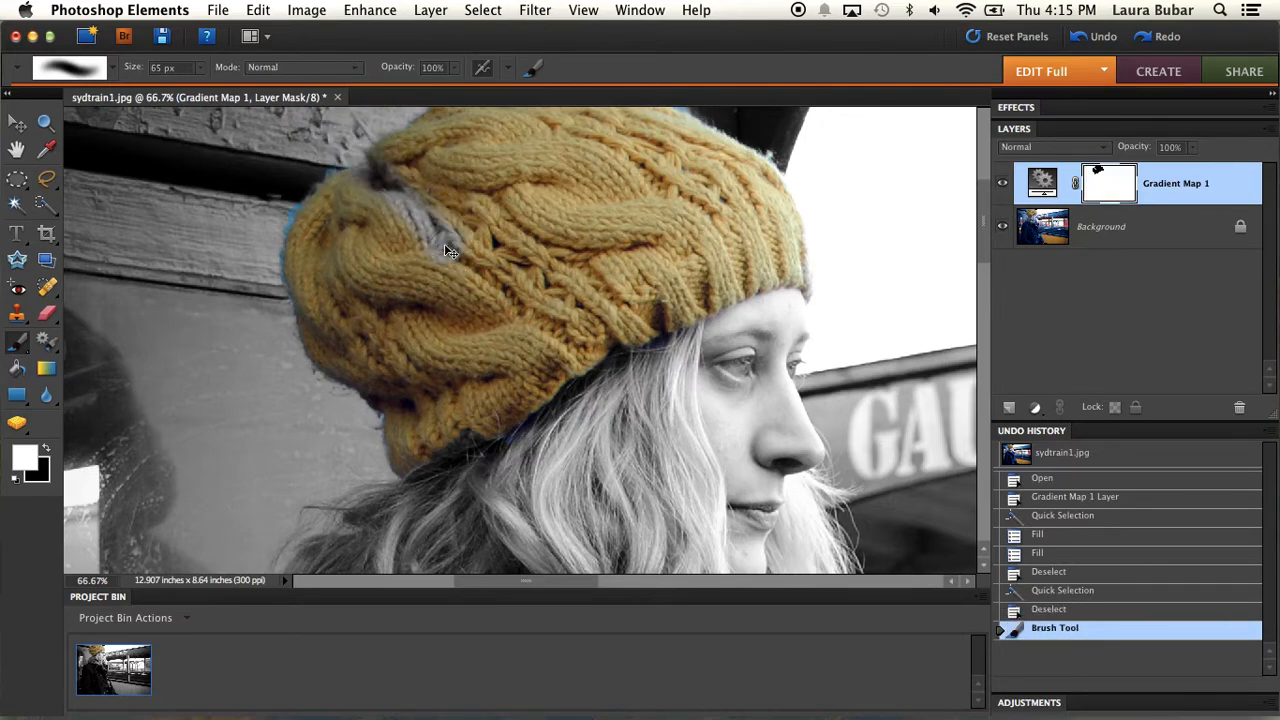
{"action": "key", "text": "super+z"}
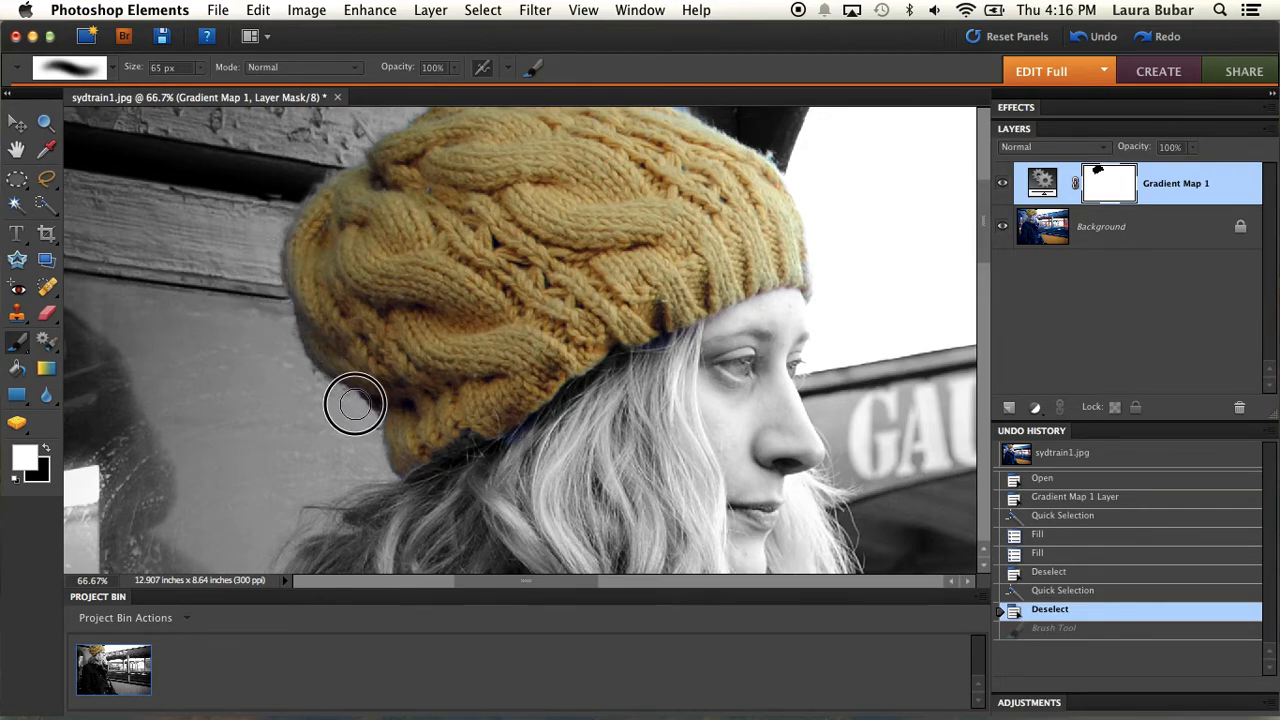
Paint white on the mask around the hat's outer edge and along the hairline to remove the stray colour fringes.
{"action": "left_click_drag", "start_coordinate": [371, 454], "coordinate": [395, 486]}
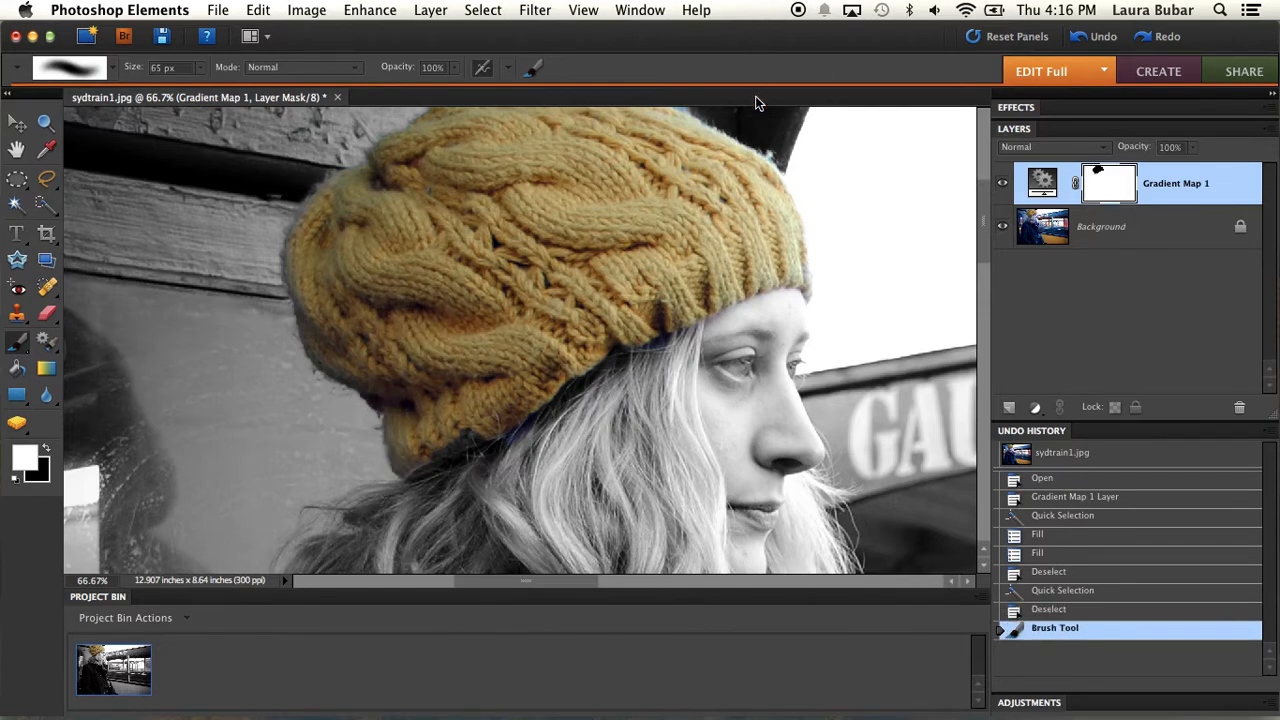
{"action": "scroll", "coordinate": [808, 143], "scroll_direction": "up", "scroll_amount": 3}
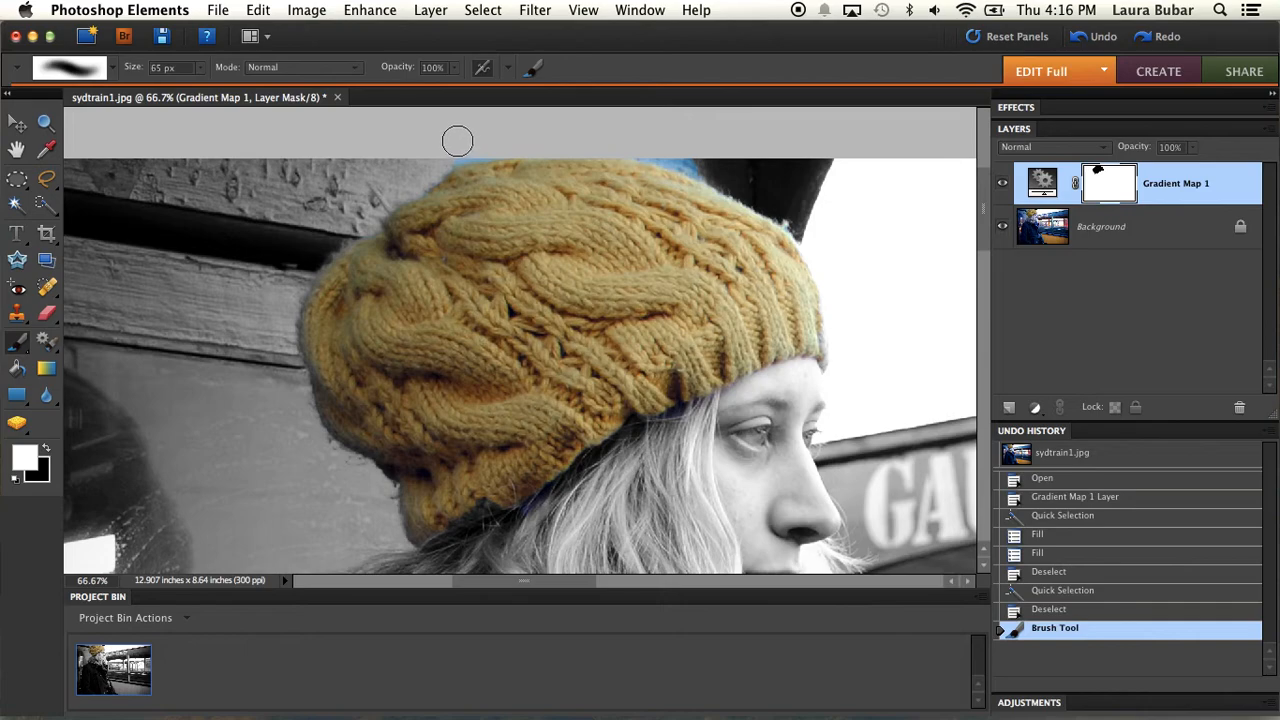
{"action": "left_click_drag", "start_coordinate": [474, 146], "coordinate": [412, 182]}
{"action": "mouse_move", "coordinate": [645, 148]}
{"action": "left_mouse_down"}
{"action": "mouse_move", "coordinate": [646, 135]}
{"action": "mouse_move", "coordinate": [716, 173]}
{"action": "mouse_move", "coordinate": [631, 141]}
{"action": "left_mouse_up"}
{"action": "left_click_drag", "start_coordinate": [791, 212], "coordinate": [800, 220]}
{"action": "mouse_move", "coordinate": [484, 147]}
{"action": "left_mouse_down"}
{"action": "mouse_move", "coordinate": [420, 171]}
{"action": "mouse_move", "coordinate": [371, 217]}
{"action": "mouse_move", "coordinate": [363, 200]}
{"action": "mouse_move", "coordinate": [450, 150]}
{"action": "left_mouse_up"}
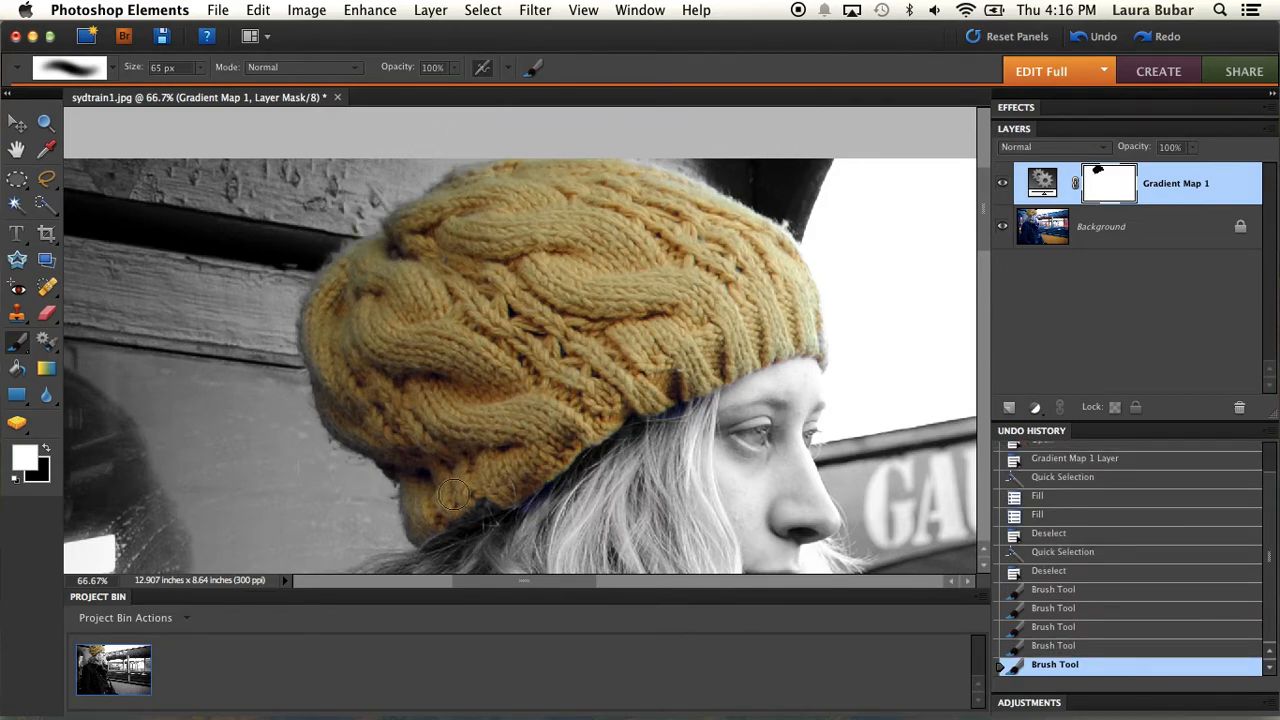
{"action": "left_click_drag", "start_coordinate": [531, 517], "coordinate": [679, 428]}
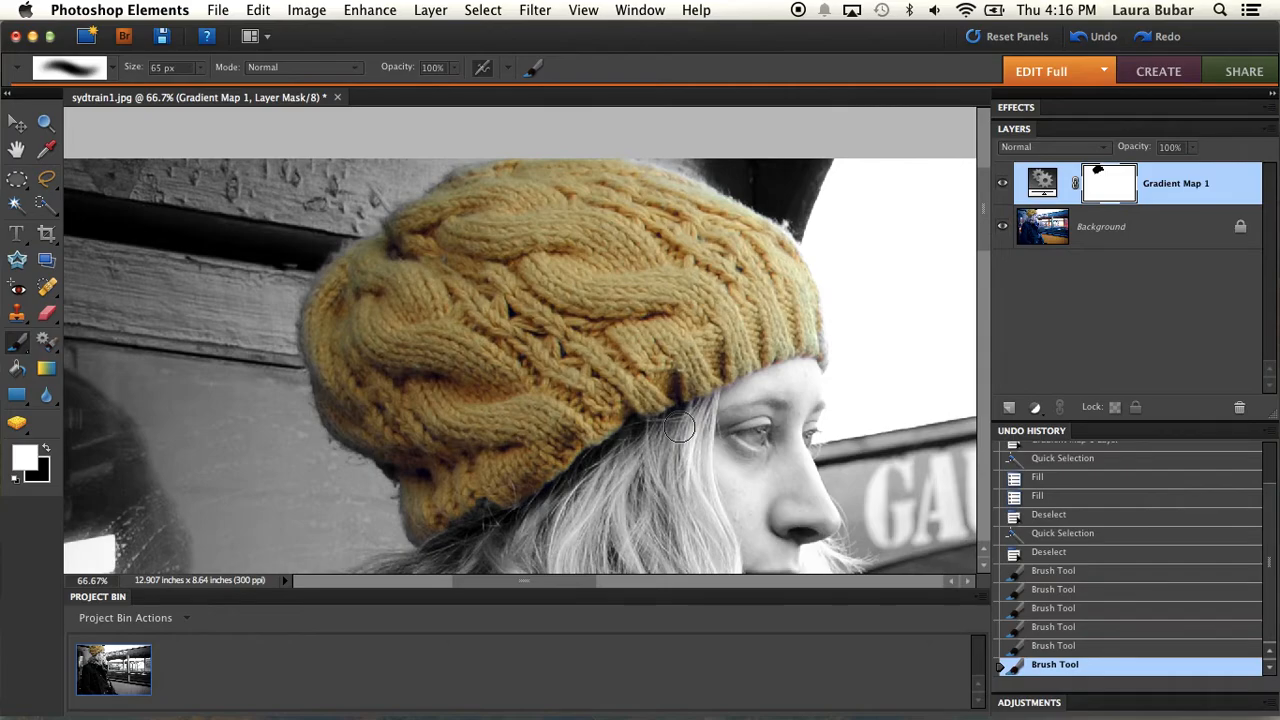
Select the wooden panel below the railcar's benches with the Quick Selection tool.
{"action": "key", "text": "super+minus"}
{"action": "key", "text": "super+minus"}
{"action": "key", "text": "super+minus"}
{"action": "key", "text": "super+minus"}
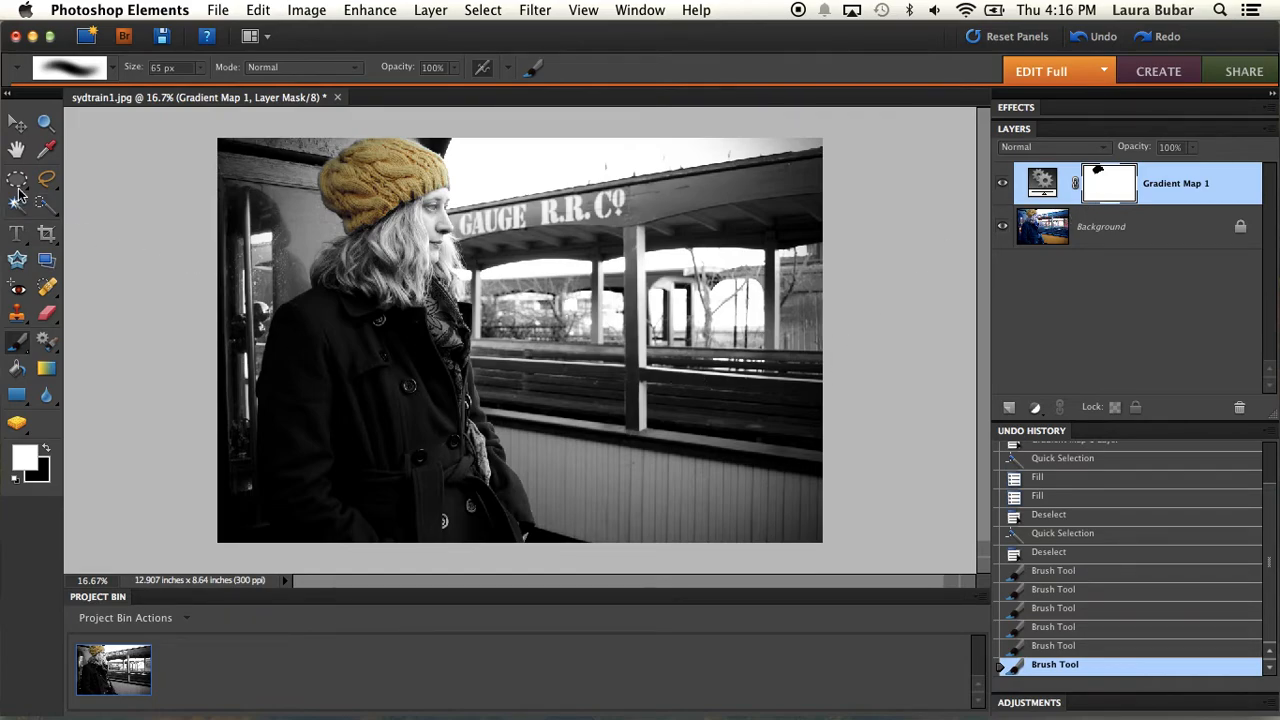
{"action": "left_click", "coordinate": [46, 205]}
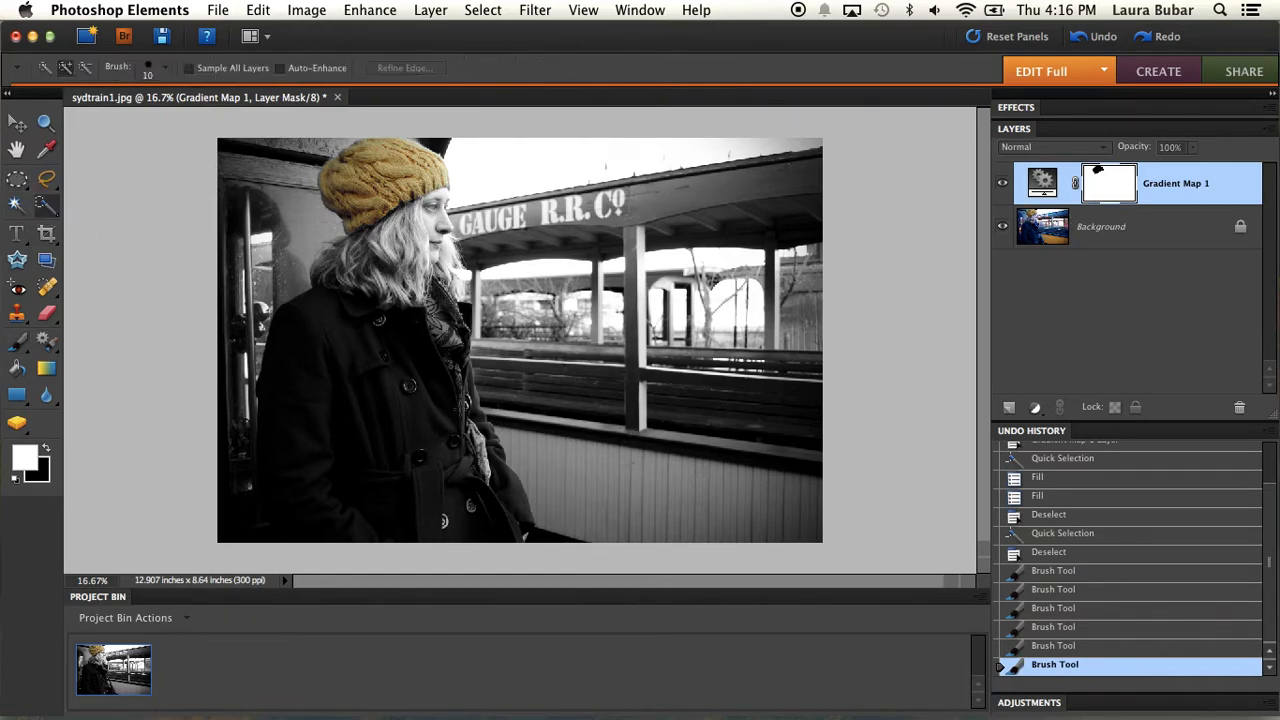
{"action": "mouse_move", "coordinate": [531, 450]}
{"action": "left_mouse_down"}
{"action": "mouse_move", "coordinate": [636, 497]}
{"action": "mouse_move", "coordinate": [794, 522]}
{"action": "left_mouse_up"}
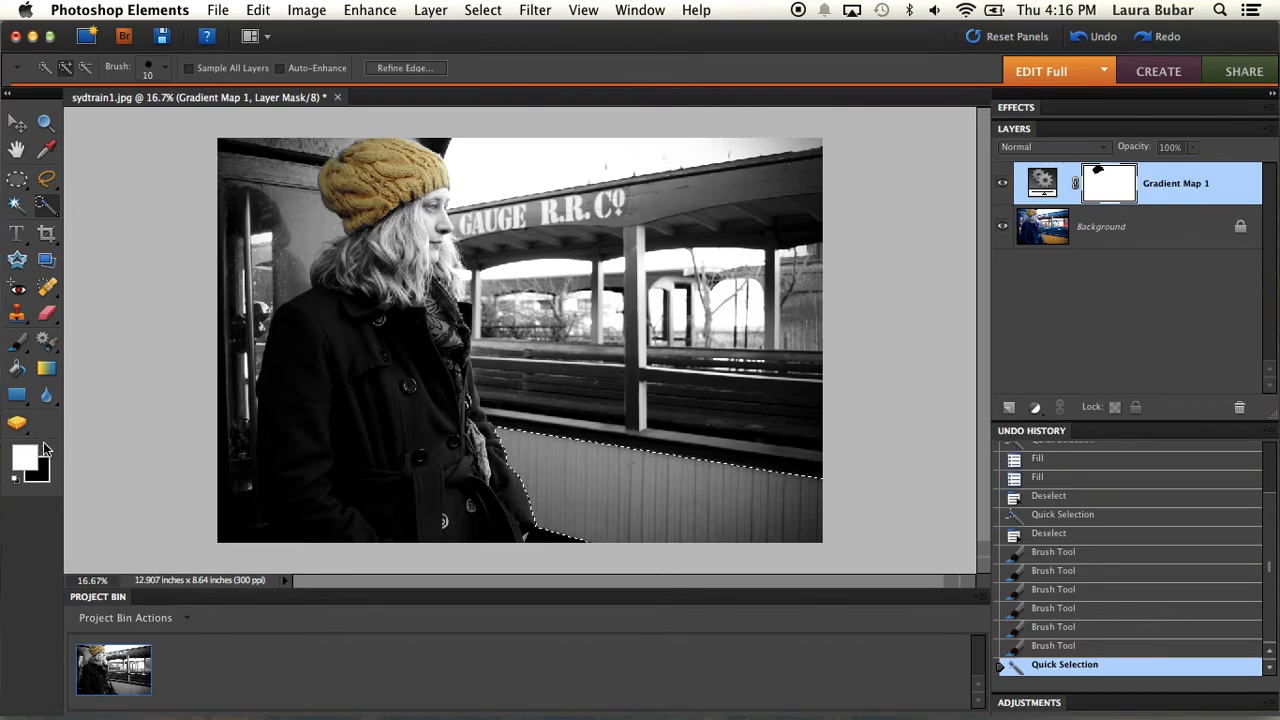
Make black the foreground colour, fill the panel selection with it on the mask to restore the panel's colour, and deselect.
{"action": "left_click", "coordinate": [46, 449]}
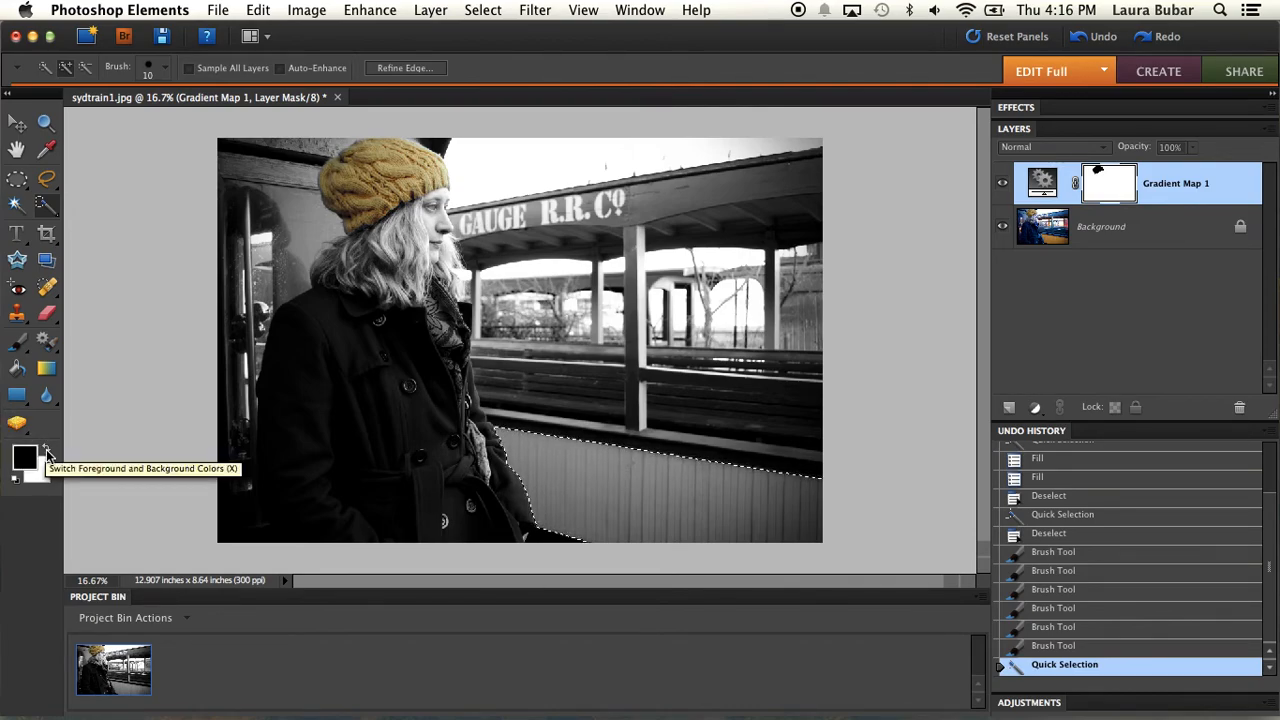
{"action": "key", "text": "alt+BackSpace"}
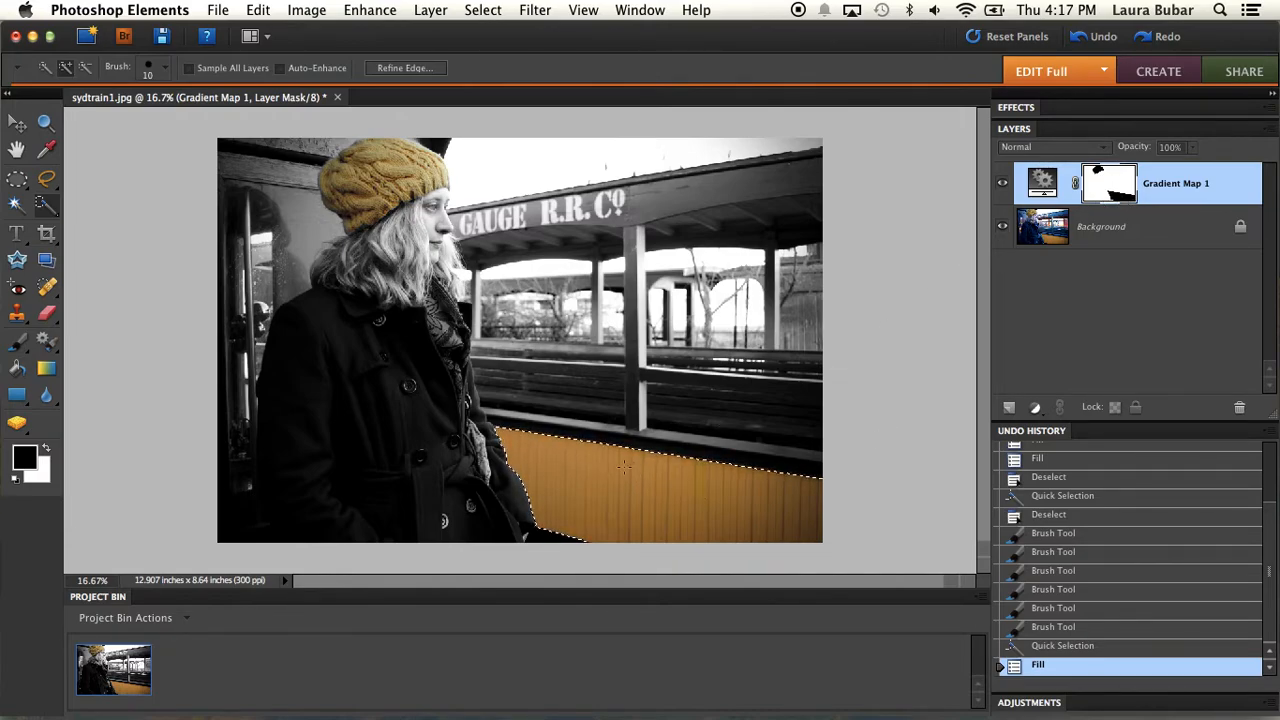
{"action": "key", "text": "super+d"}
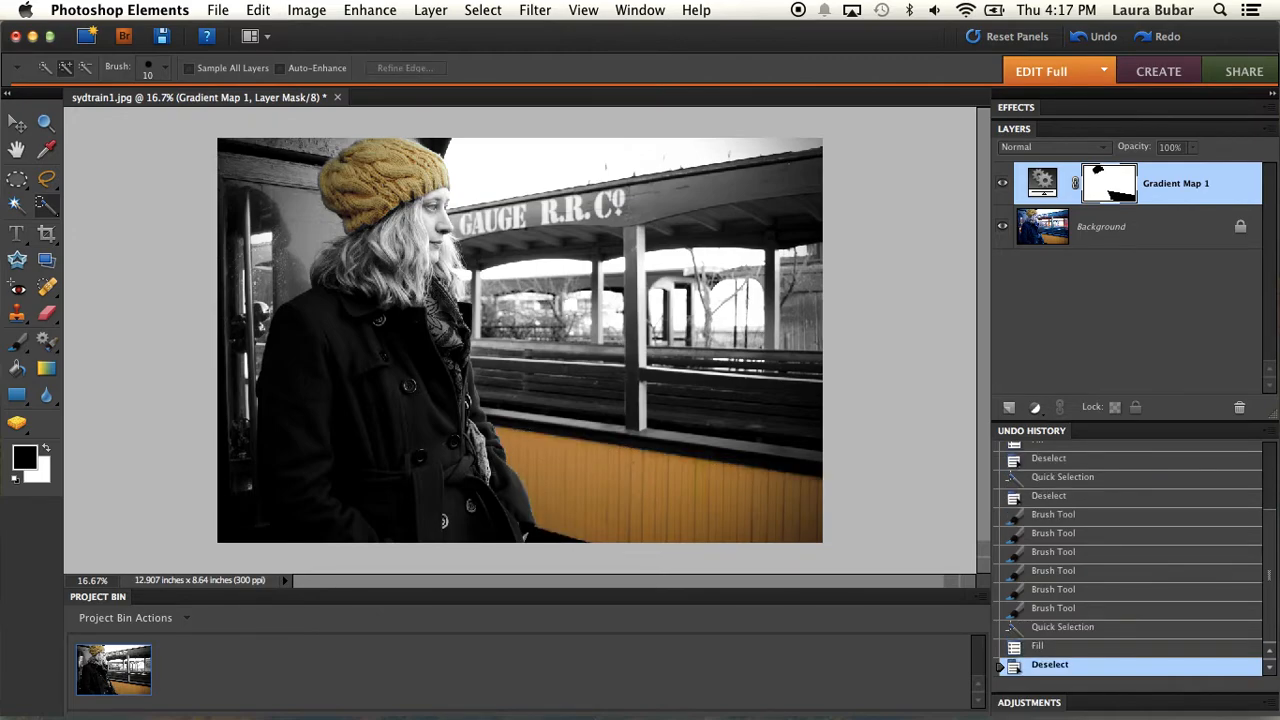
{"action": "key", "text": "super+equal"}
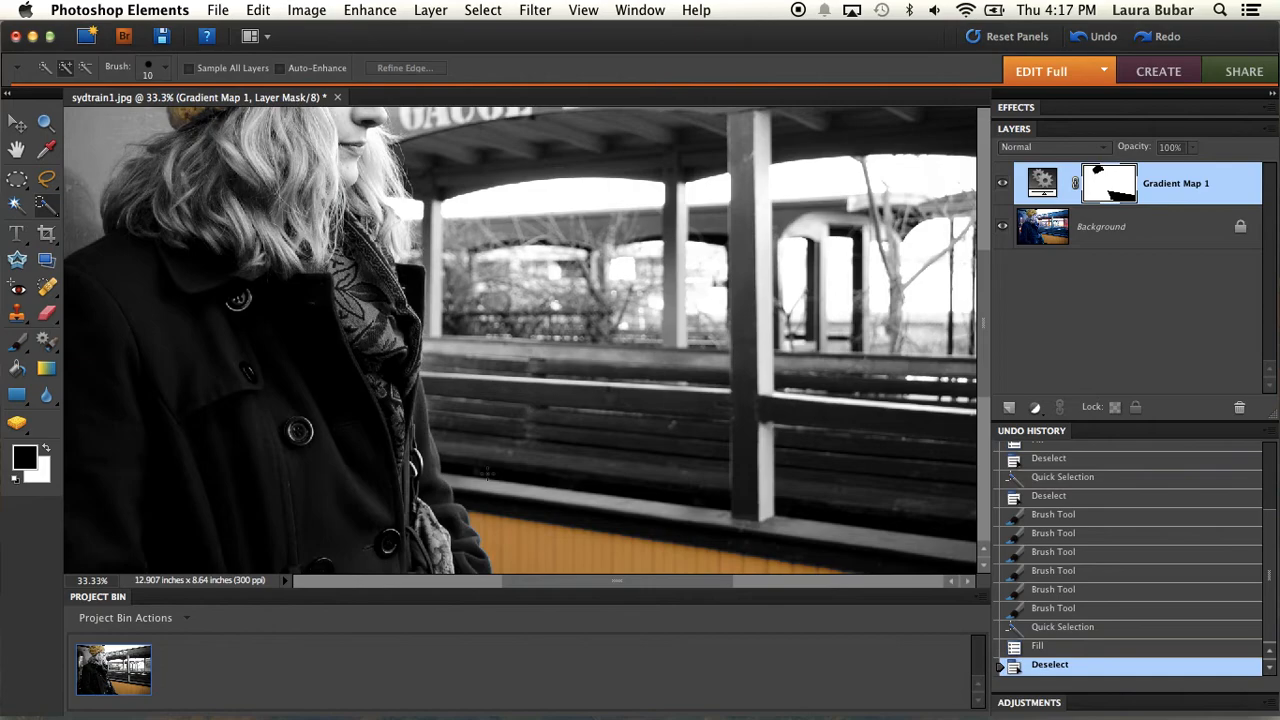
{"action": "key", "text": "super+minus"}
{"action": "key", "text": "super+minus"}
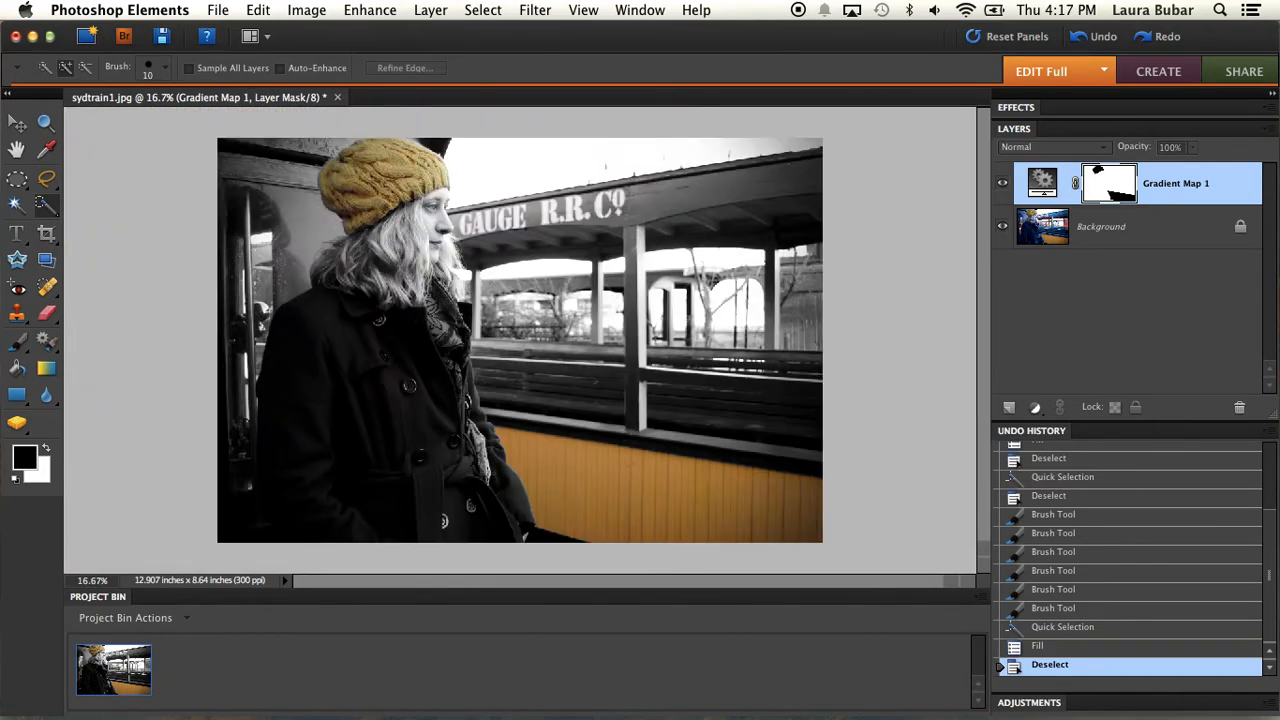